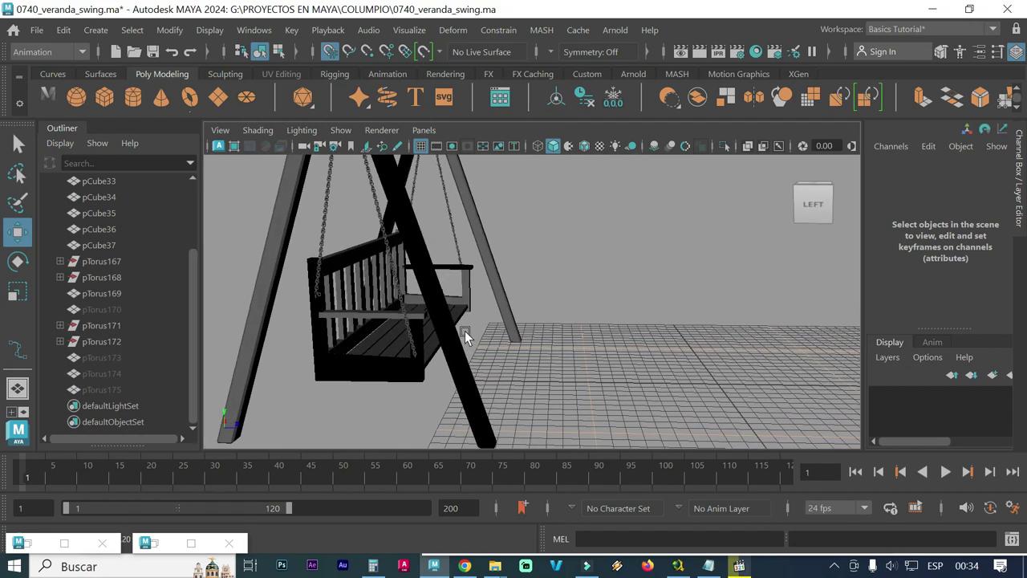
Orbit the camera from the swing up to a high view over the empty grid floor
mouse_move(405, 303)
alt+mouse_down()
mouse_move(503, 357)
mouse_move(472, 351)
alt+mouse_up()
mouse_move(557, 356)
alt+mouse_down()
mouse_move(506, 367)
mouse_move(519, 328)
mouse_move(495, 259)
mouse_move(552, 328)
mouse_move(552, 353)
mouse_move(542, 336)
alt+mouse_up()
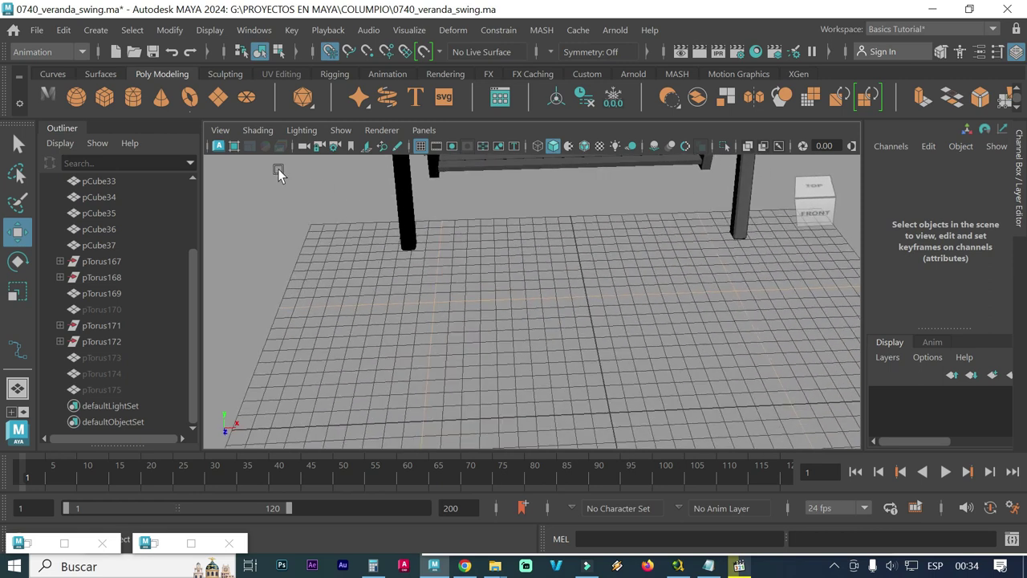
click(95, 30)
mouse_move(128, 155)
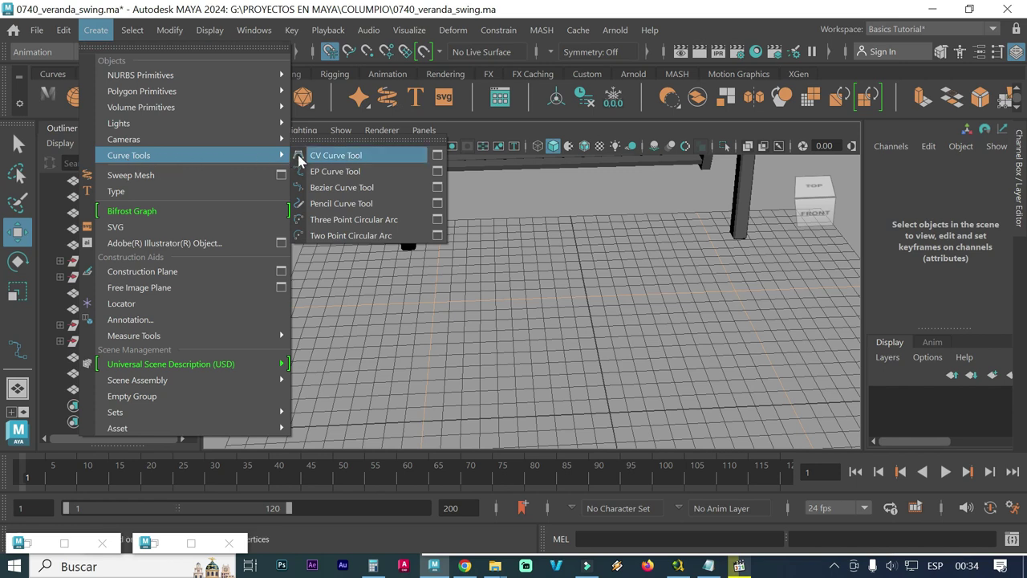
Draw curve1 as a grid-snapped, two-point straight EP curve across the floor
click(320, 172)
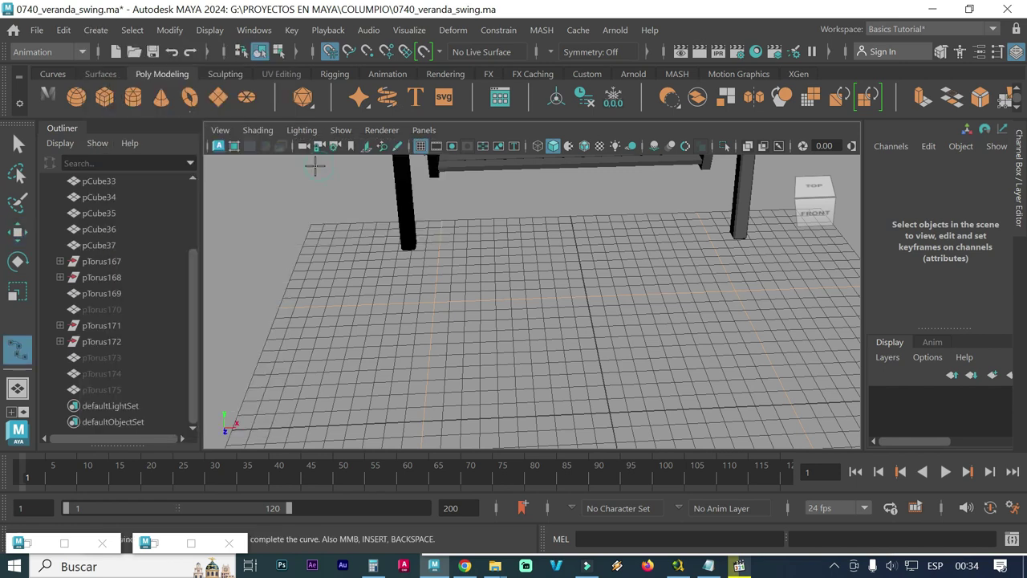
click(330, 52)
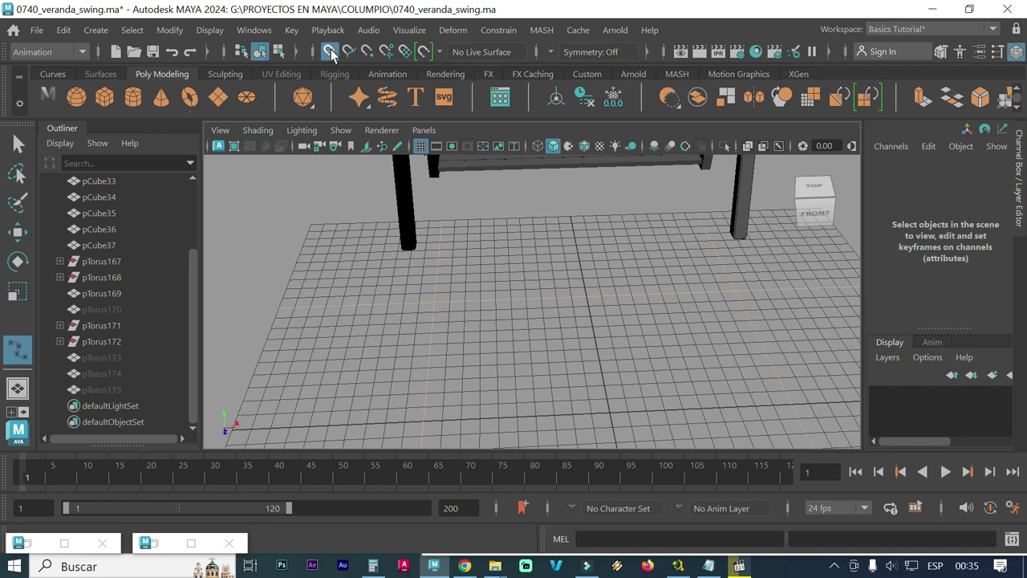
click(428, 367)
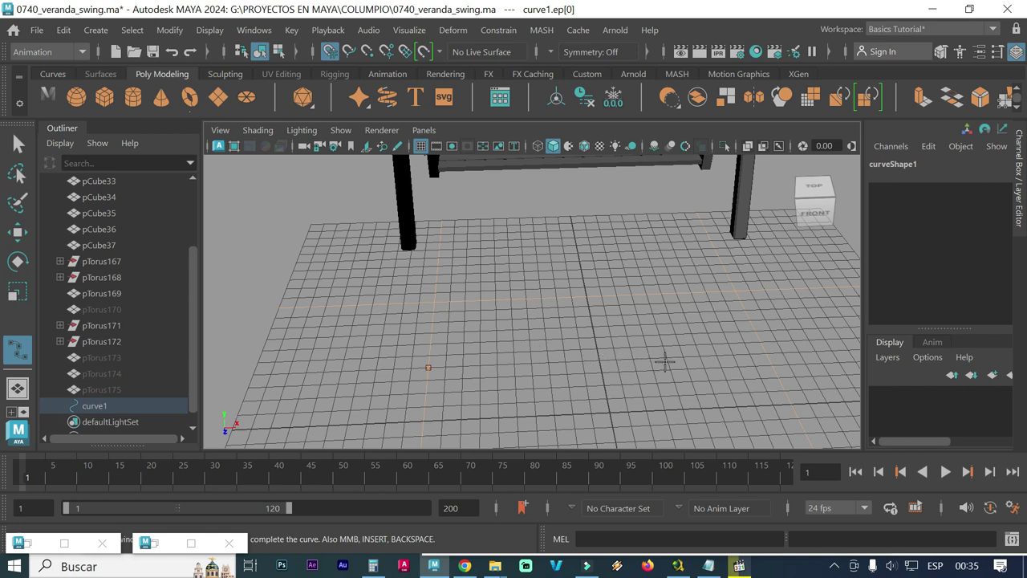
click(602, 361)
alt+middle_drag(554, 384, 542, 361)
alt+right_drag(452, 333, 597, 305)
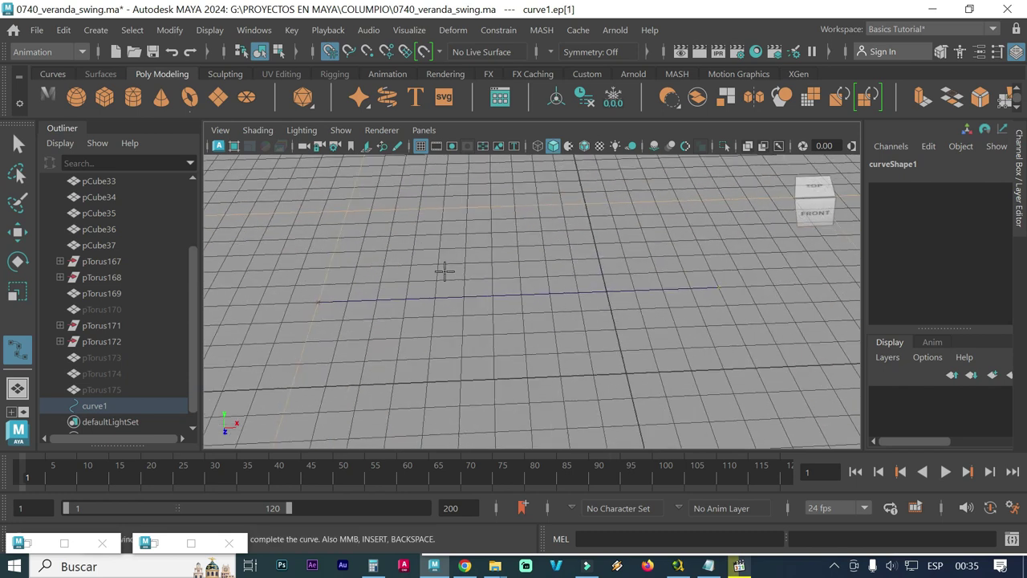
click(96, 30)
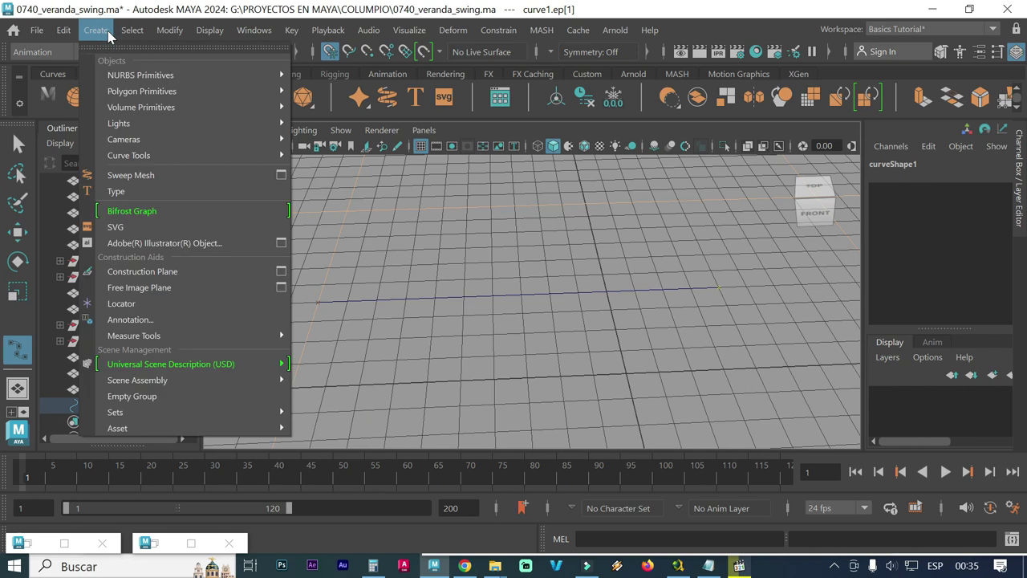
mouse_move(124, 139)
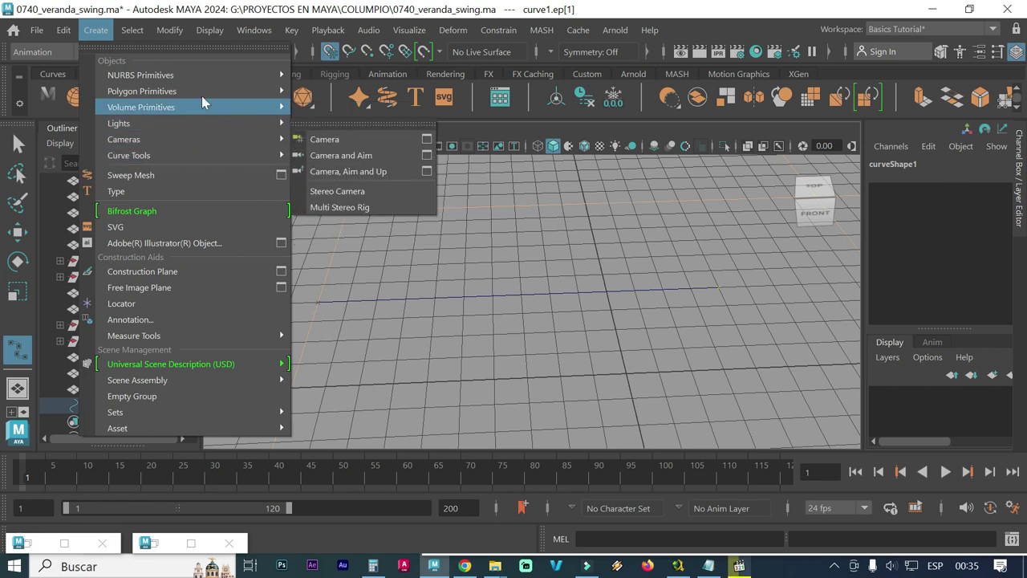
Select the new torus and expose its polyTorus construction settings in the Channel Box
key(Escape)
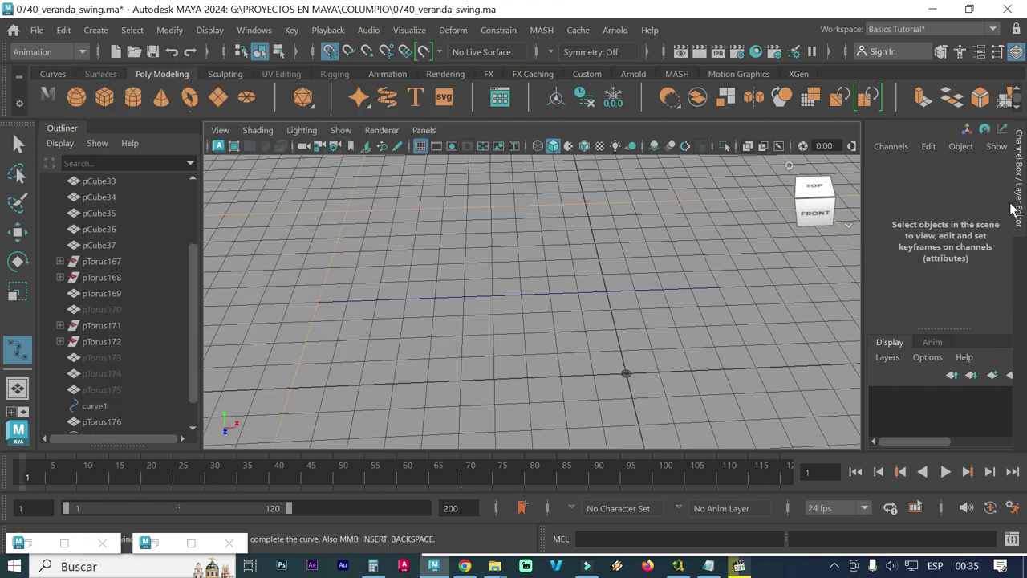
click(18, 146)
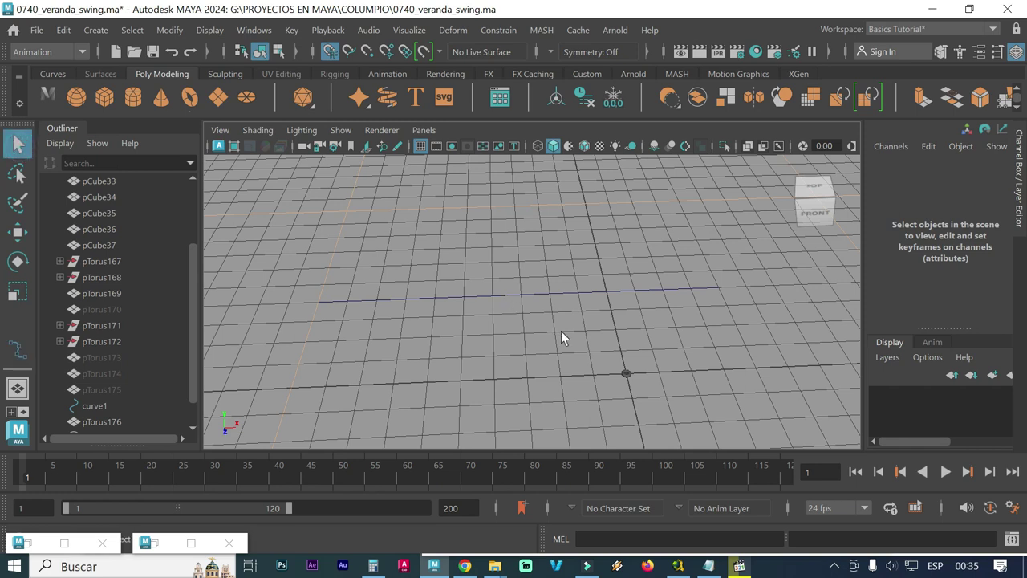
click(625, 374)
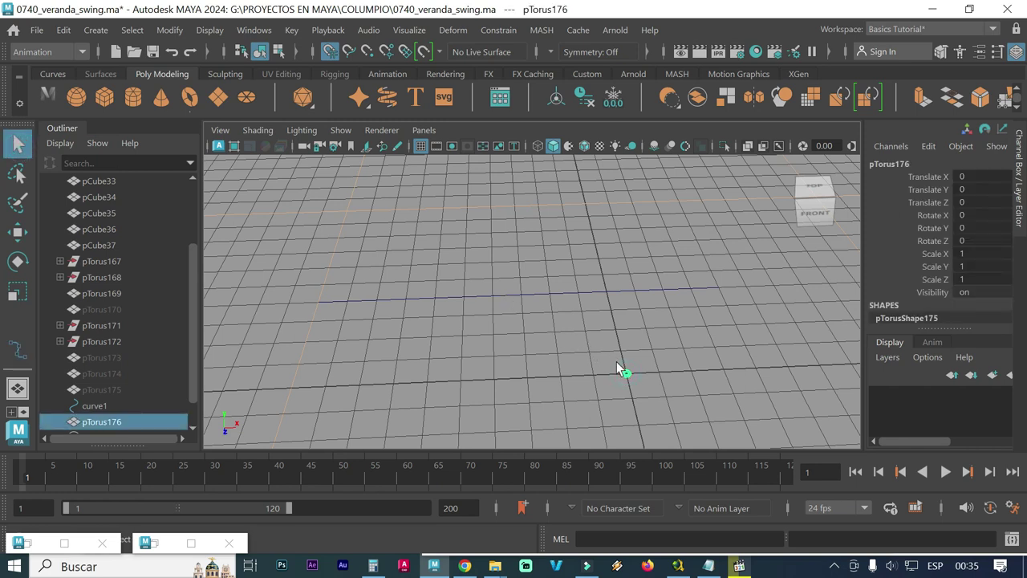
scroll(920, 309, down, 1)
click(914, 308)
Set the torus to radius 2 with 8 axis and 8 height subdivisions
double_click(963, 242)
text(2)
double_click(963, 280)
text(8)
key(Tab)
text(8)
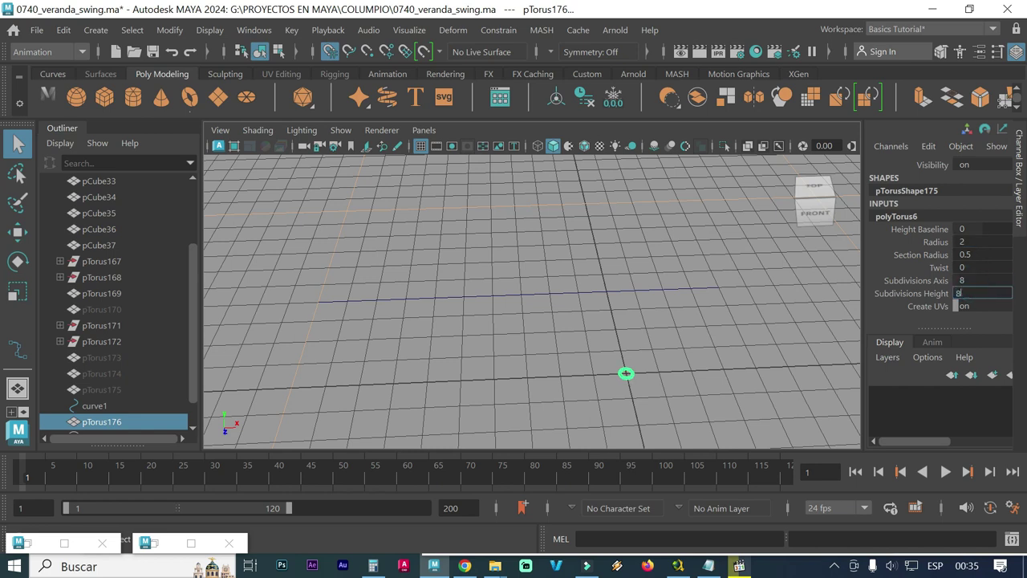
key(Return)
click(620, 394)
Frame the torus and display it with smooth mesh preview
click(627, 378)
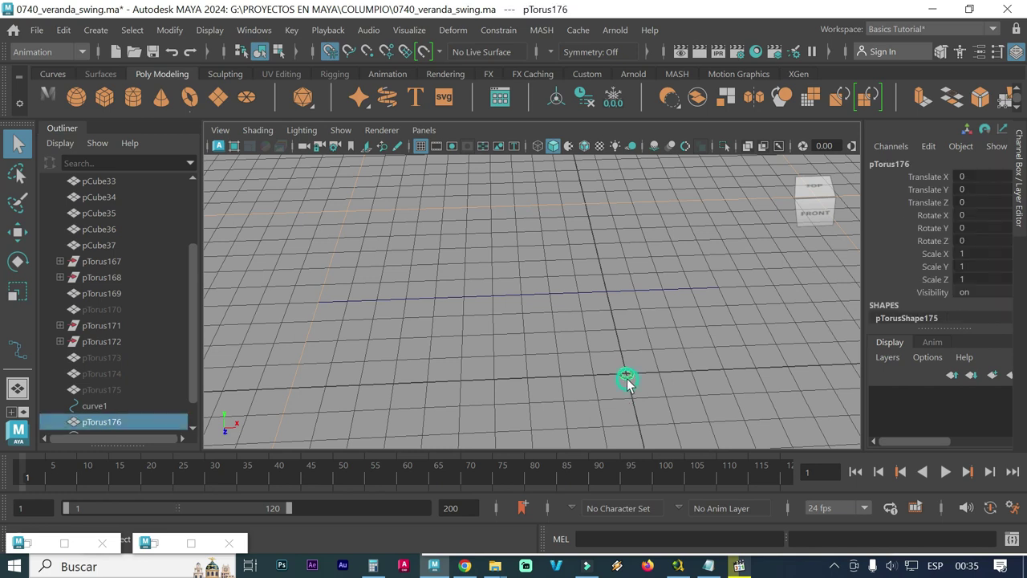
key(f)
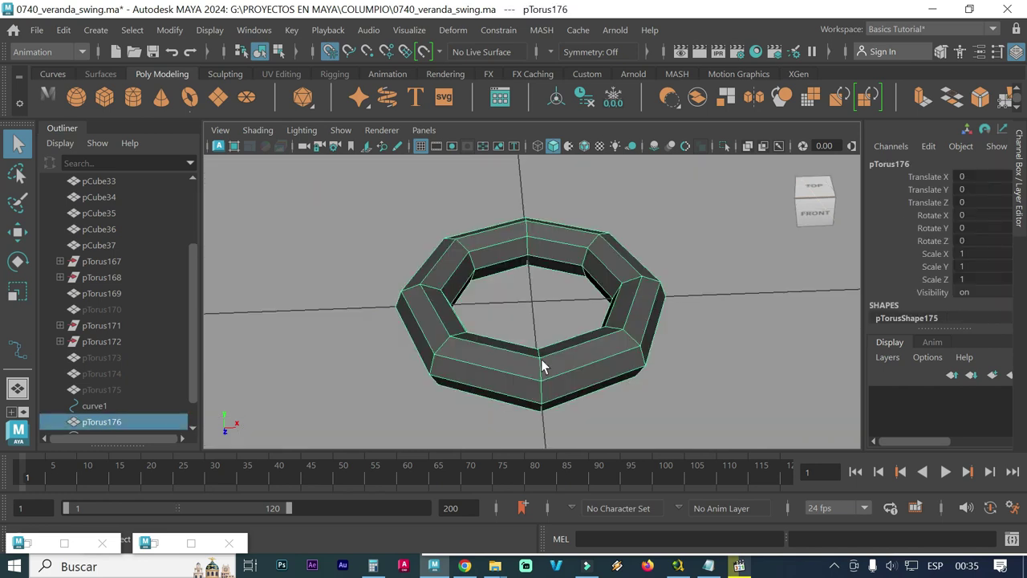
alt+right_drag(592, 319, 411, 305)
key(3)
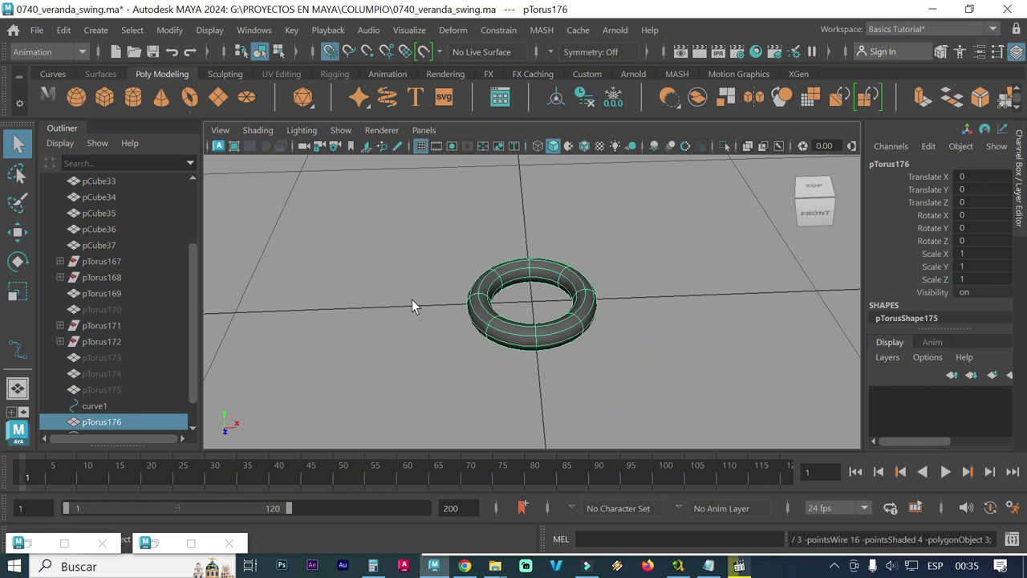
click(414, 334)
click(494, 337)
mouse_move(525, 328)
alt+right_down()
mouse_move(418, 313)
mouse_move(525, 292)
alt+right_up()
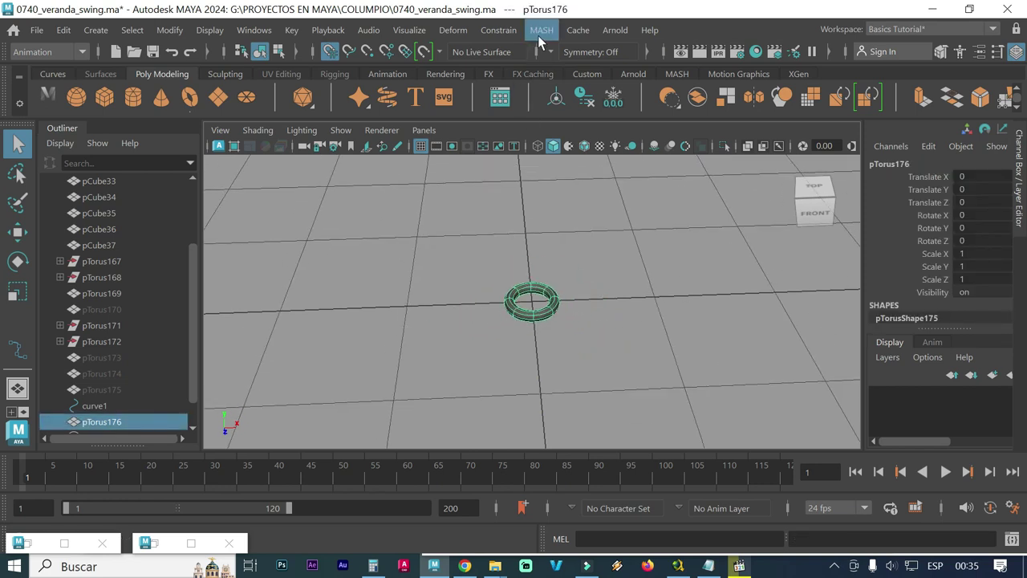
Switch the menu set to Animation to reach the MASH menu
click(85, 49)
click(72, 100)
click(552, 30)
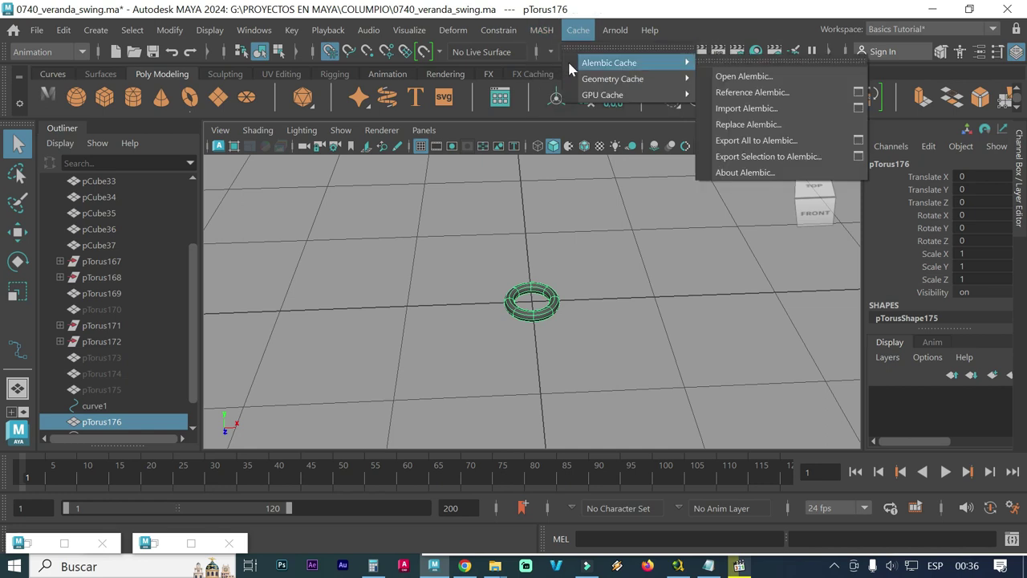
Create MASH network MASH1 from the torus and show its Attribute Editor
click(551, 64)
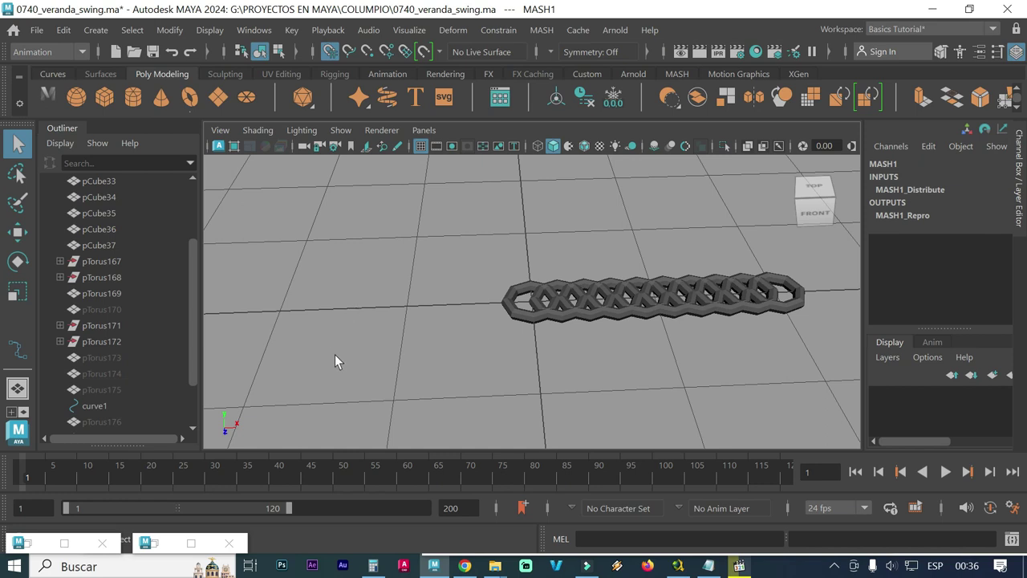
scroll(179, 329, down, 2)
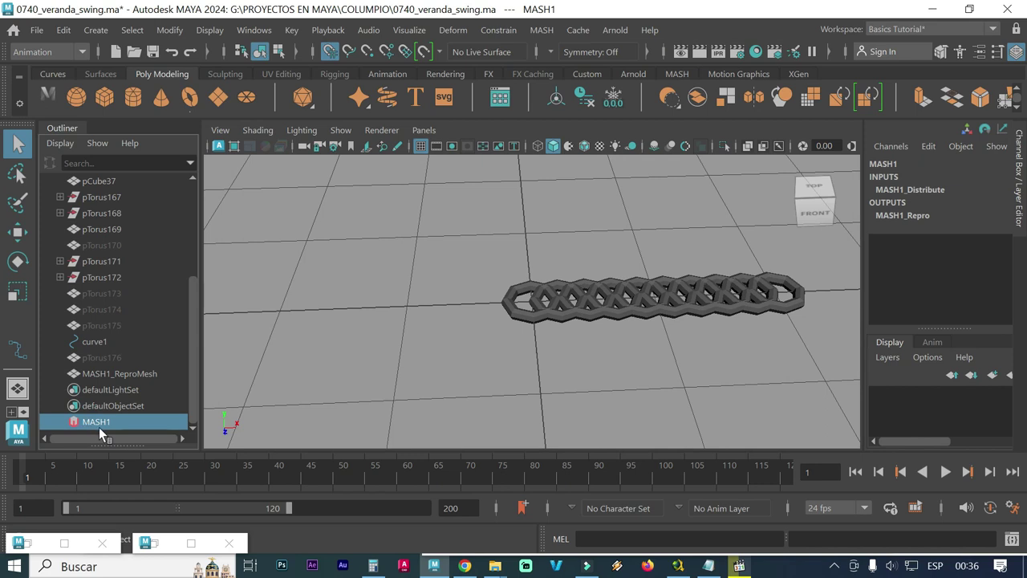
key(ctrl+a)
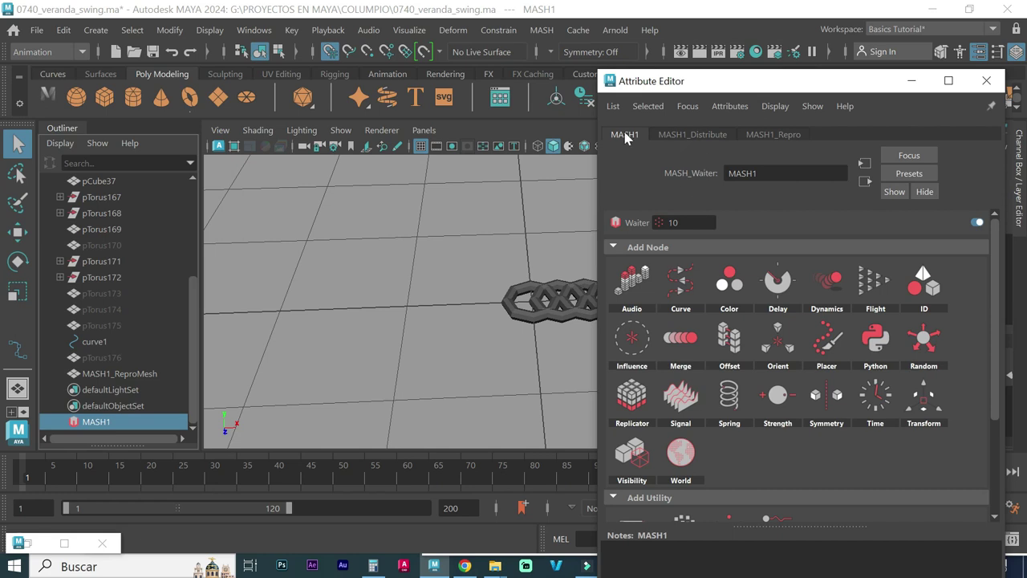
Set MASH1_Distribute Number of Points to 1, leaving a single ring
click(692, 136)
double_click(740, 248)
text(1)
key(Return)
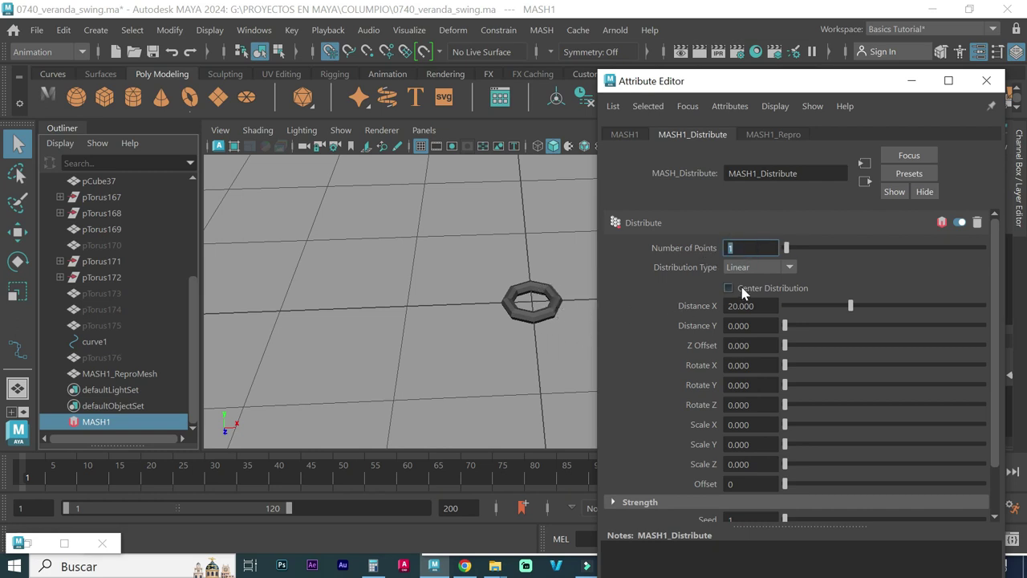
click(625, 135)
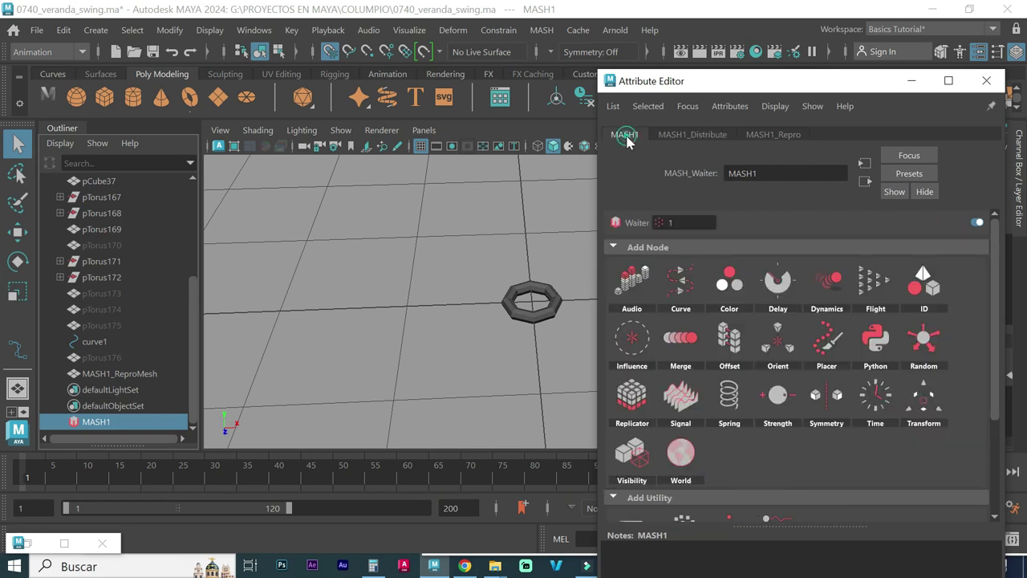
Add a Replicator with 50 replicants, Offset Position Z 0 and X 2.5
click(652, 396)
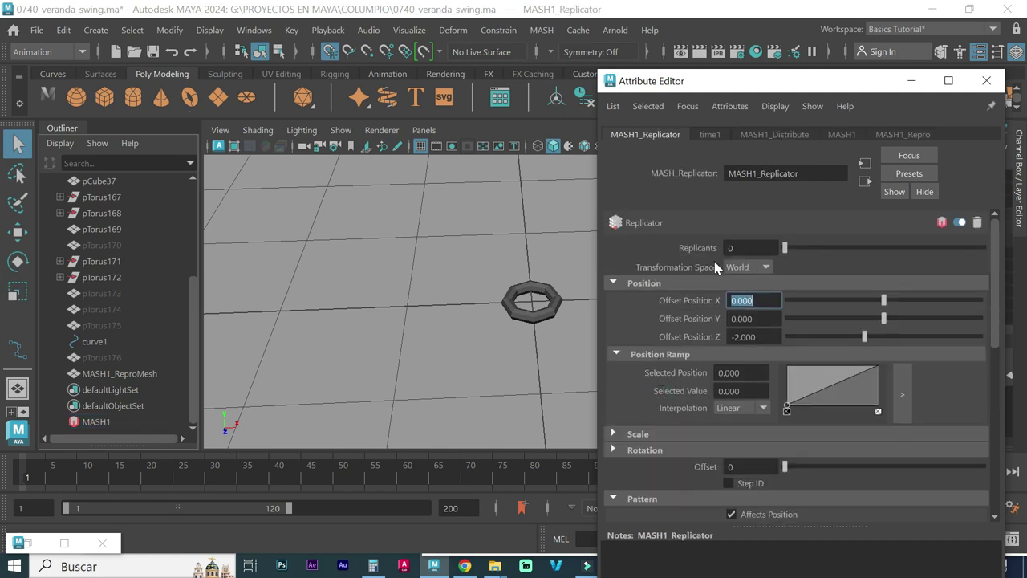
click(749, 248)
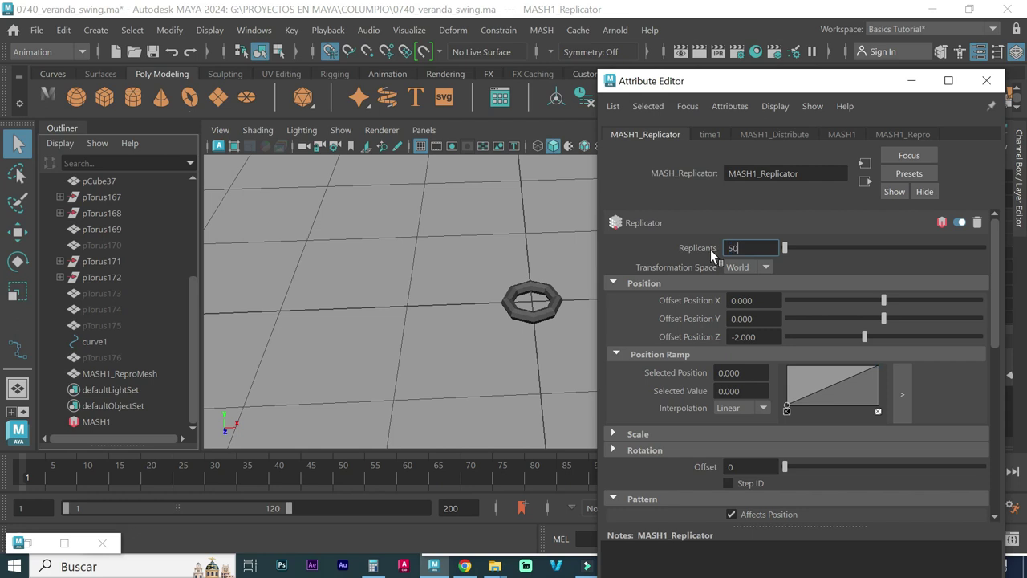
text(50)
key(Return)
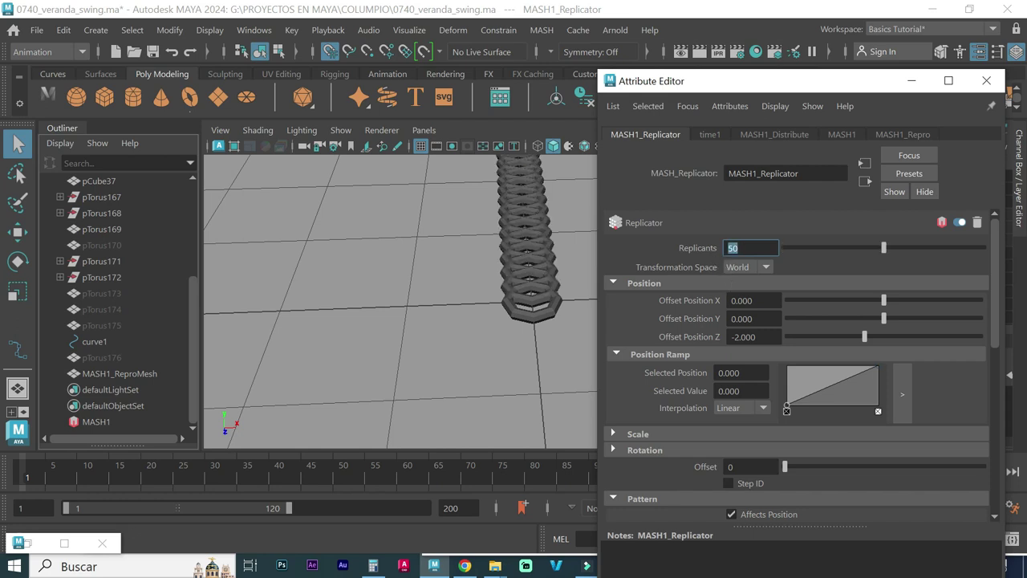
click(750, 336)
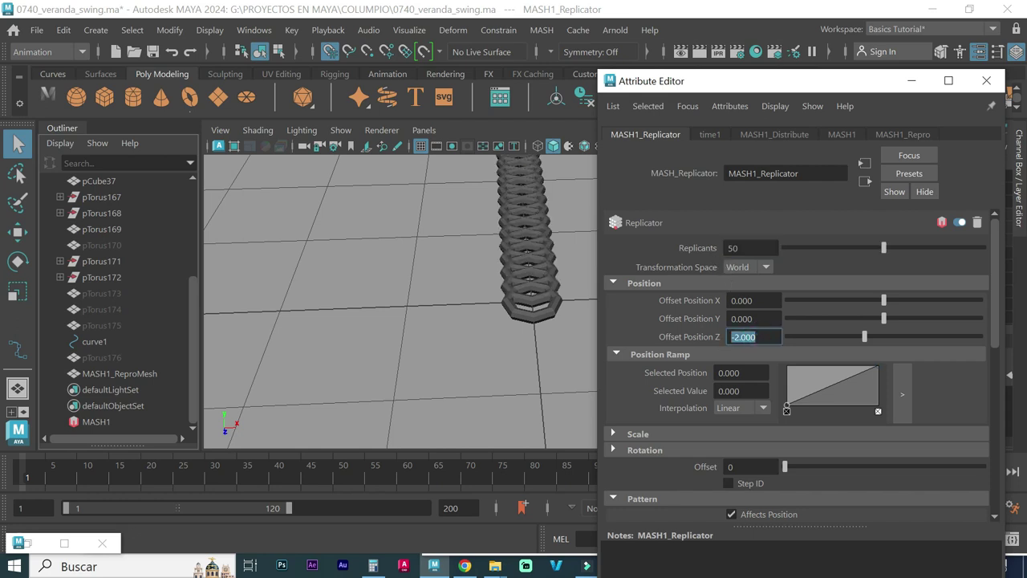
text(0)
click(762, 301)
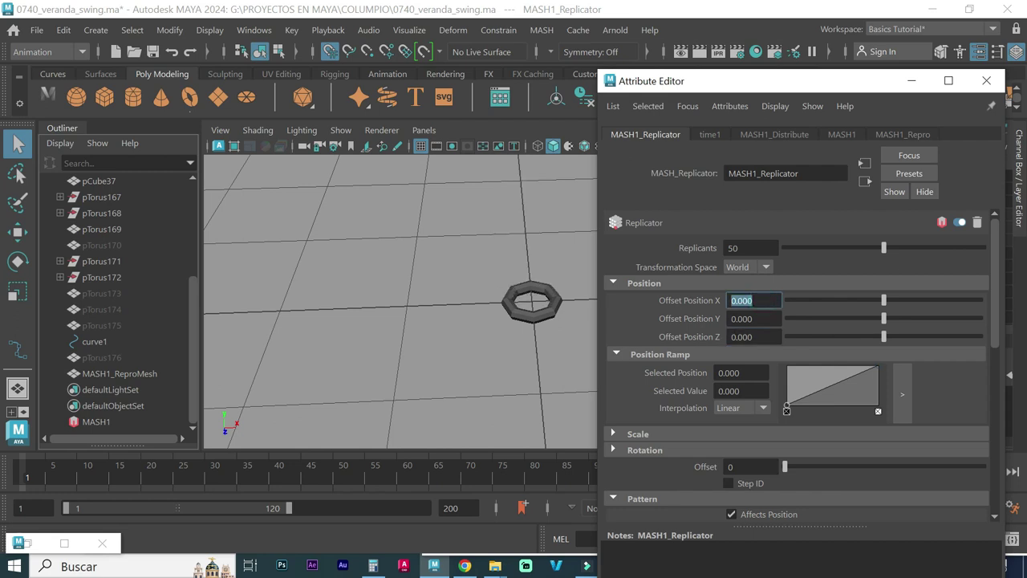
text(2.5)
key(Return)
Turn off the Replicator pattern's effect on position and scale
alt+middle_drag(552, 315, 342, 311)
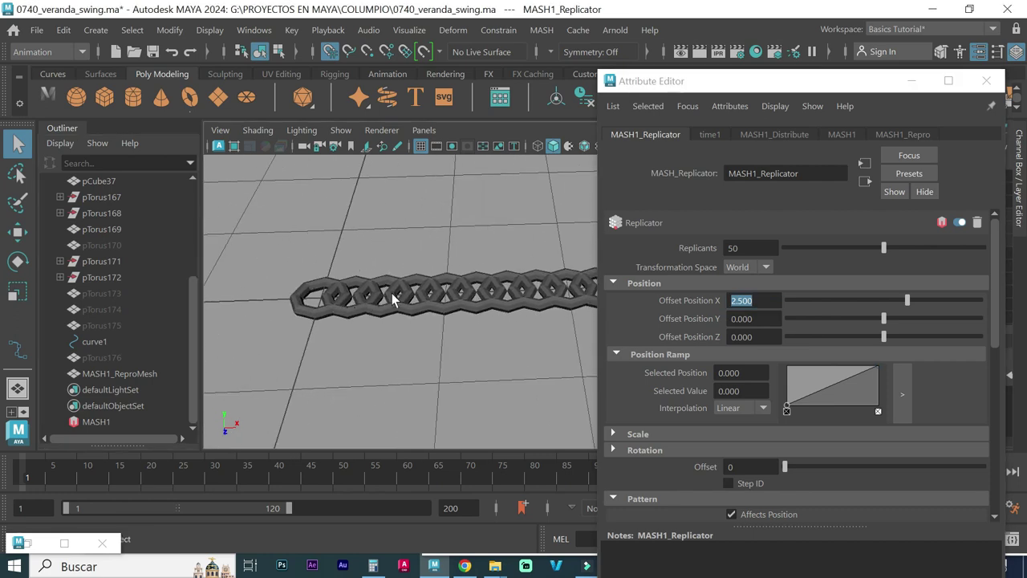
scroll(693, 338, down, 1)
scroll(692, 351, down, 1)
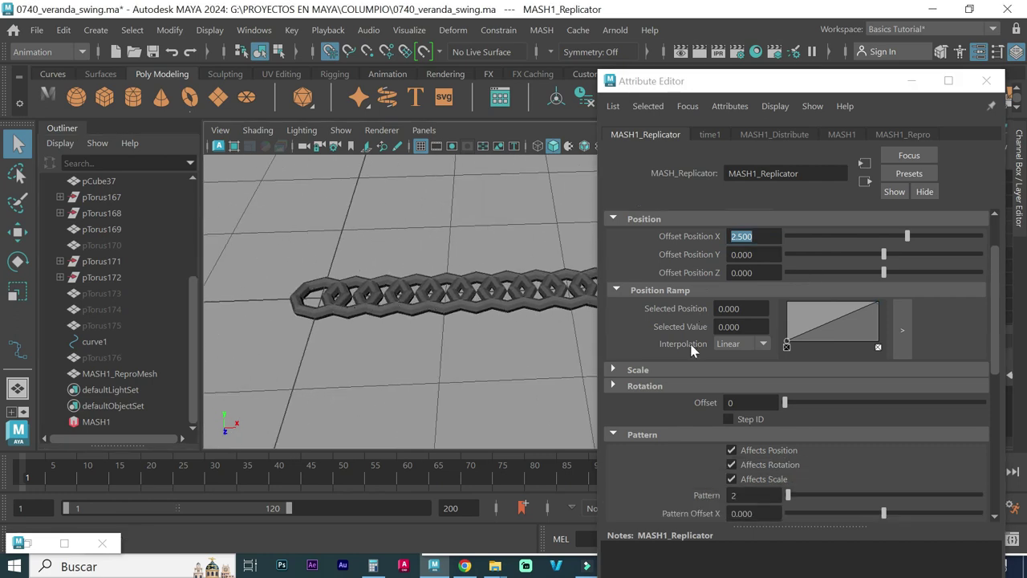
scroll(695, 351, down, 1)
scroll(690, 371, down, 1)
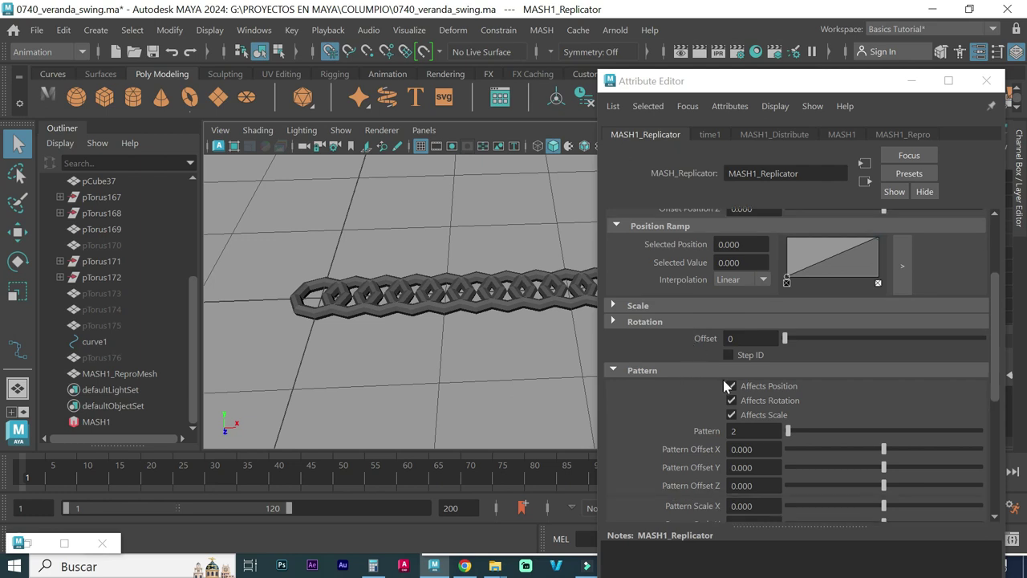
click(729, 385)
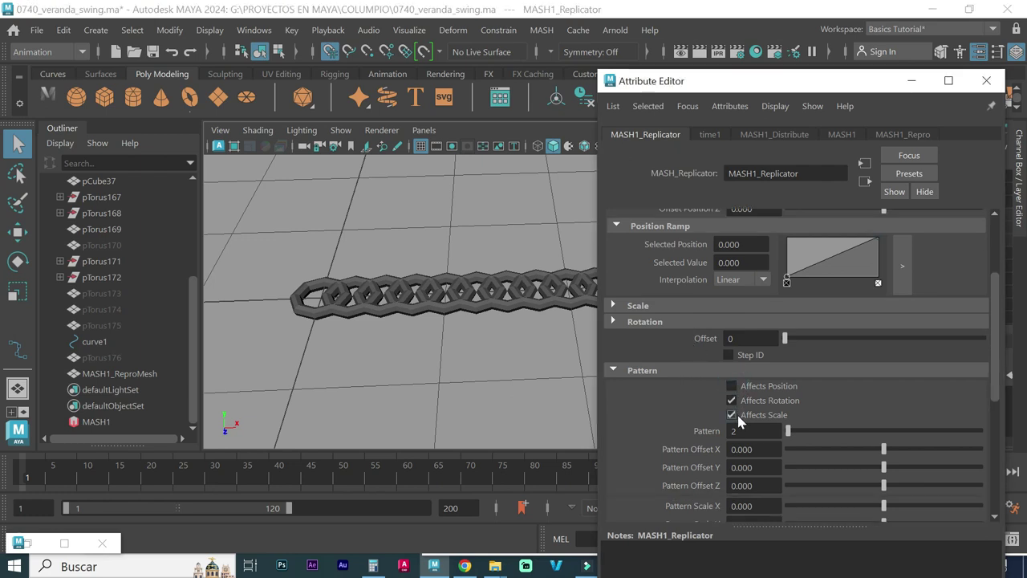
click(732, 415)
Set the Replicator Pattern Rotation X to 90 so alternate links interlock
scroll(684, 417, down, 1)
scroll(684, 417, down, 2)
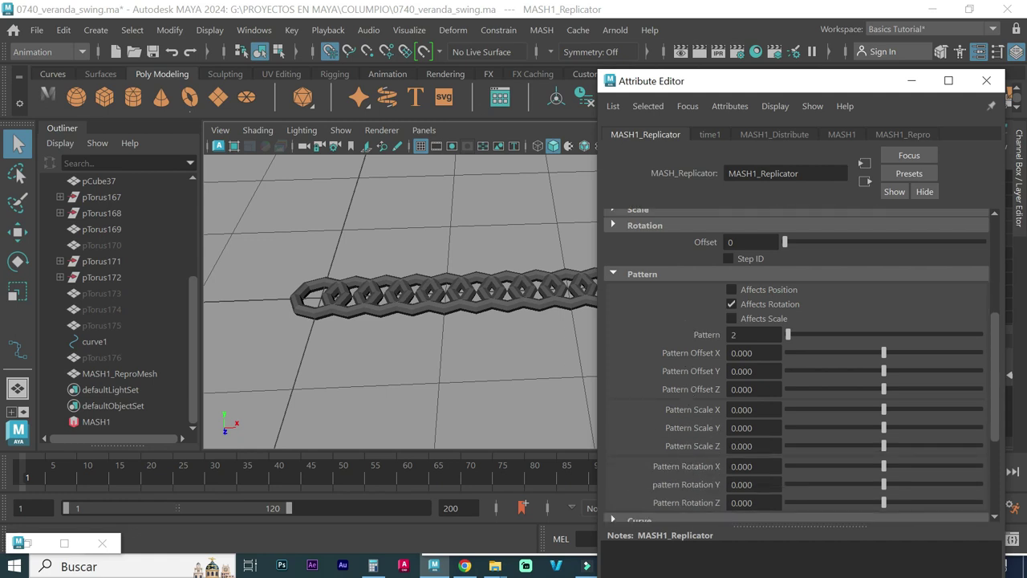
click(753, 466)
text(90)
key(Return)
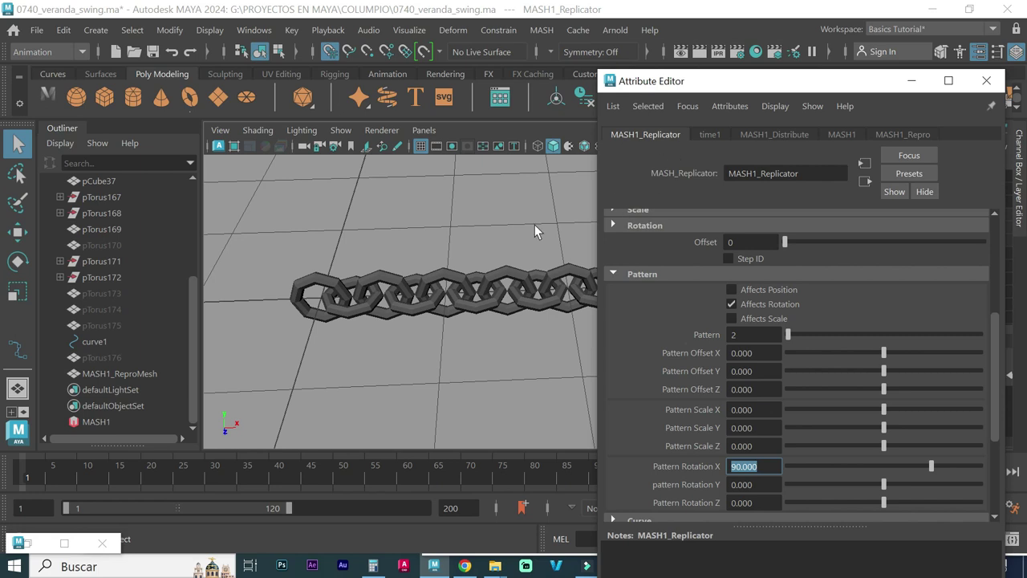
click(843, 134)
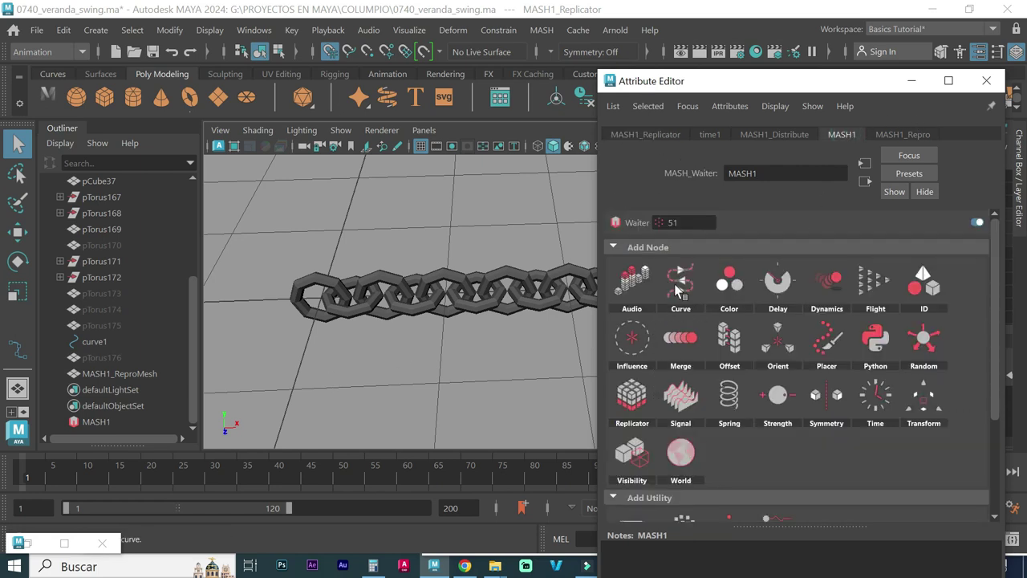
Add a MASH Curve node using curve1, with Step 1.000 and Animation Speed 0
drag(676, 289, 706, 299)
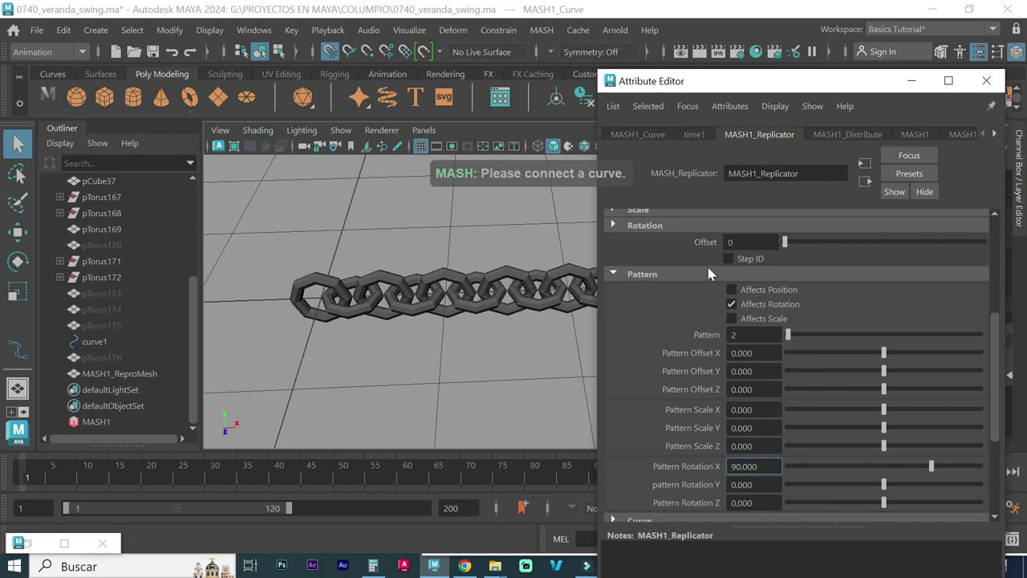
click(657, 134)
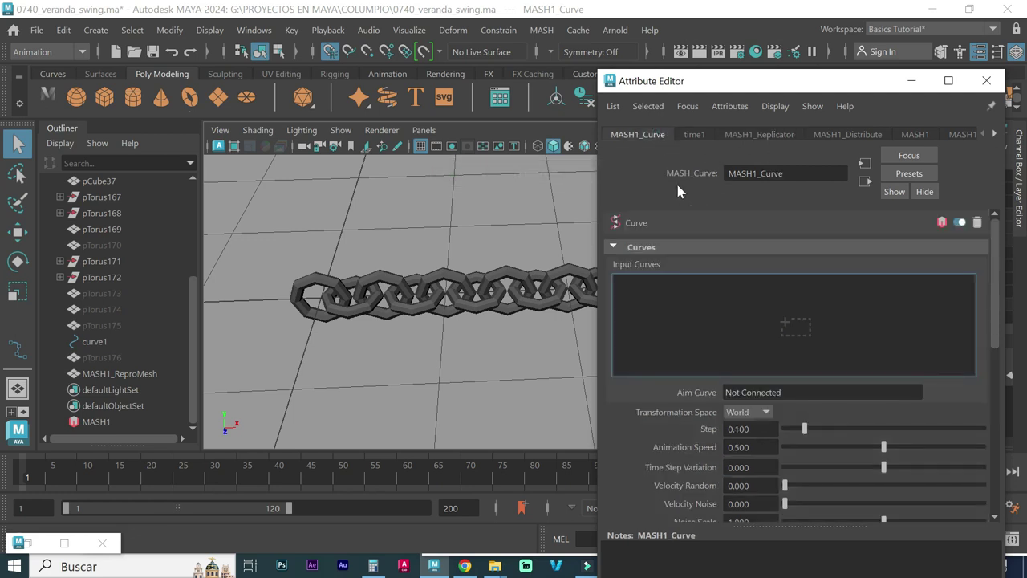
middle_drag(68, 347, 699, 298)
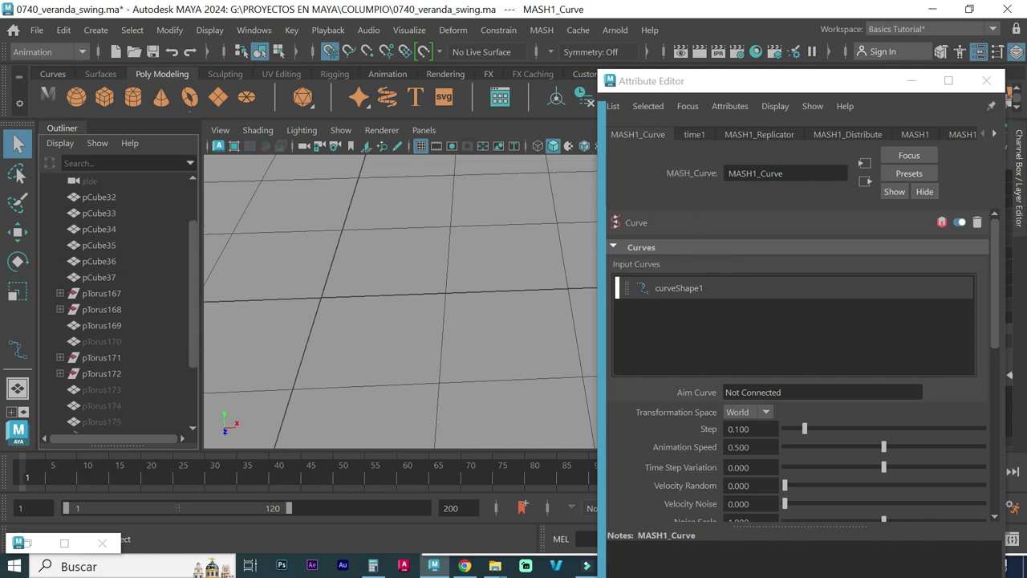
drag(804, 429, 997, 434)
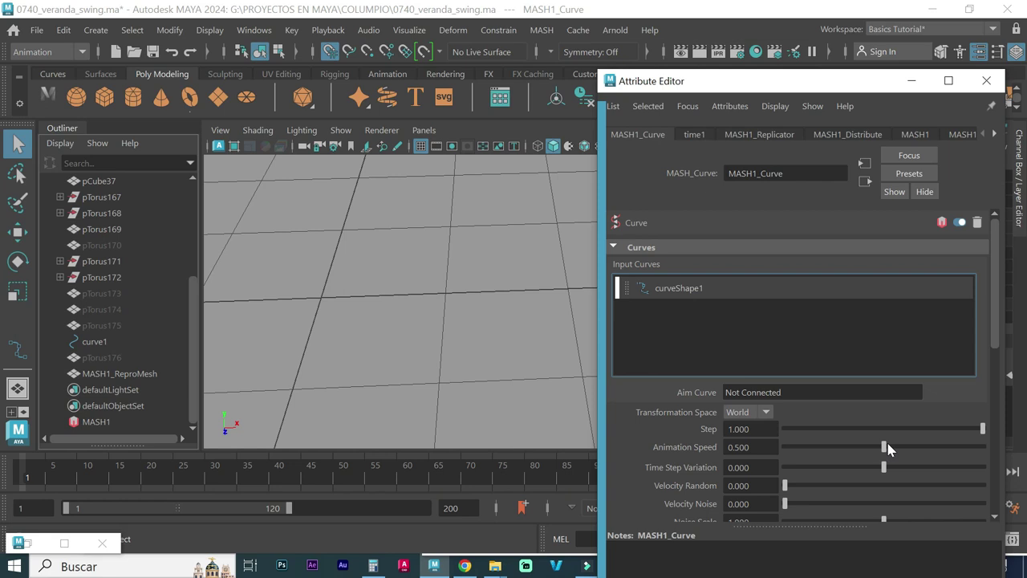
drag(887, 445, 770, 454)
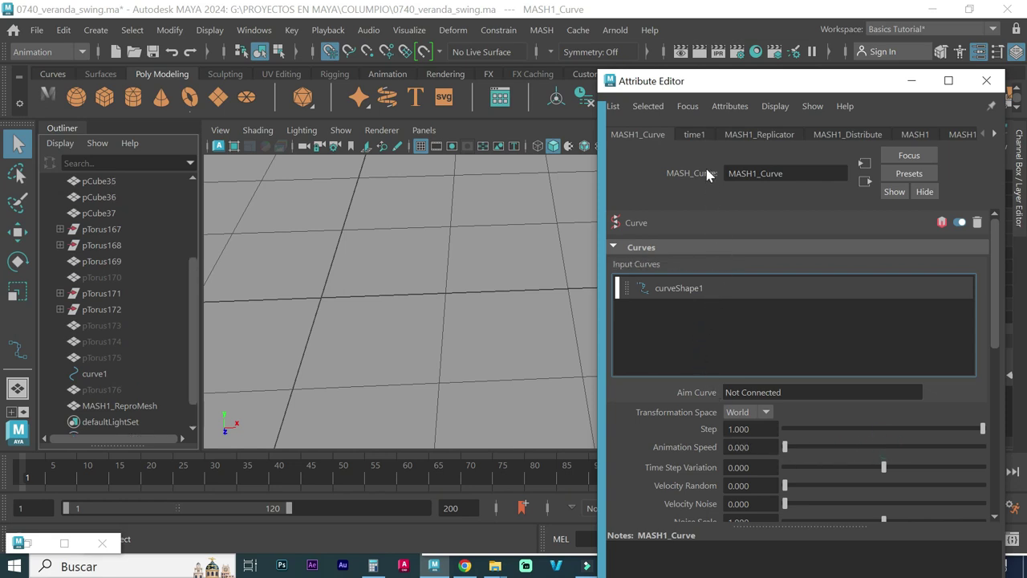
Set the Replicator's Offset Position X from 2.5 to 0
click(754, 135)
scroll(484, 287, down, 2)
scroll(485, 287, down, 2)
scroll(485, 288, down, 2)
mouse_move(482, 293)
alt+middle_down()
mouse_move(509, 309)
mouse_move(524, 348)
alt+middle_up()
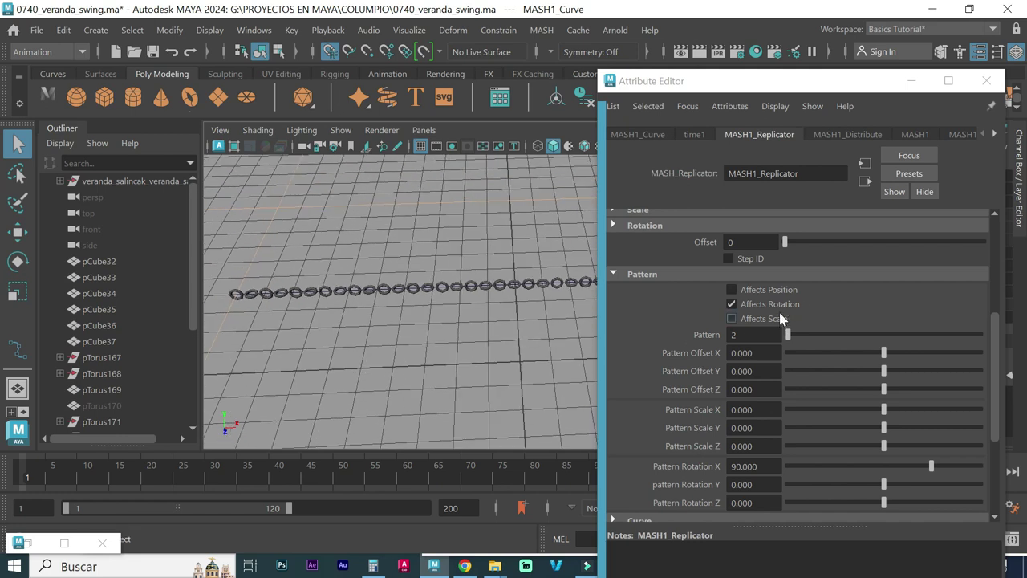
click(754, 465)
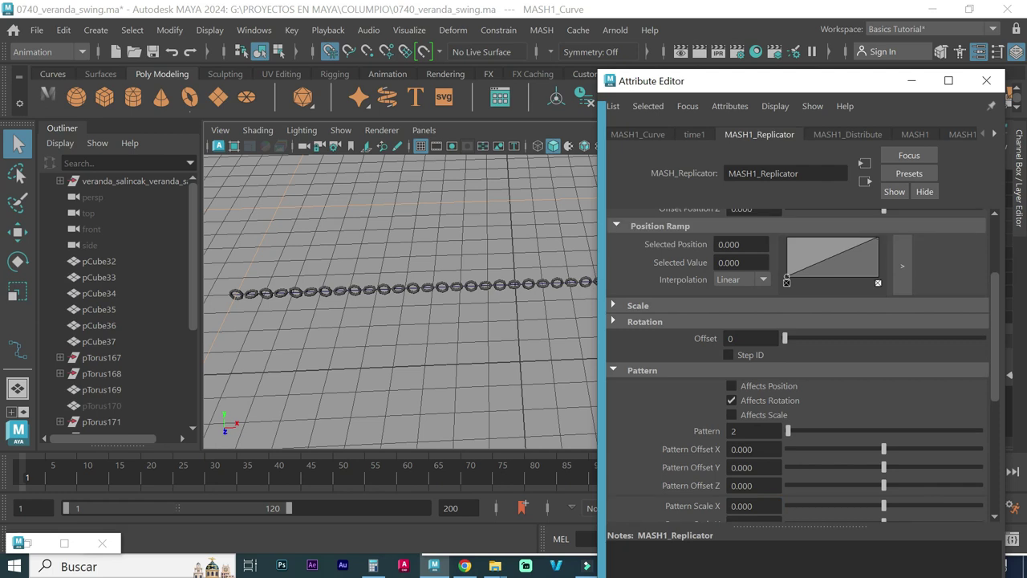
scroll(731, 391, up, 3)
scroll(730, 391, up, 1)
click(734, 301)
text(0)
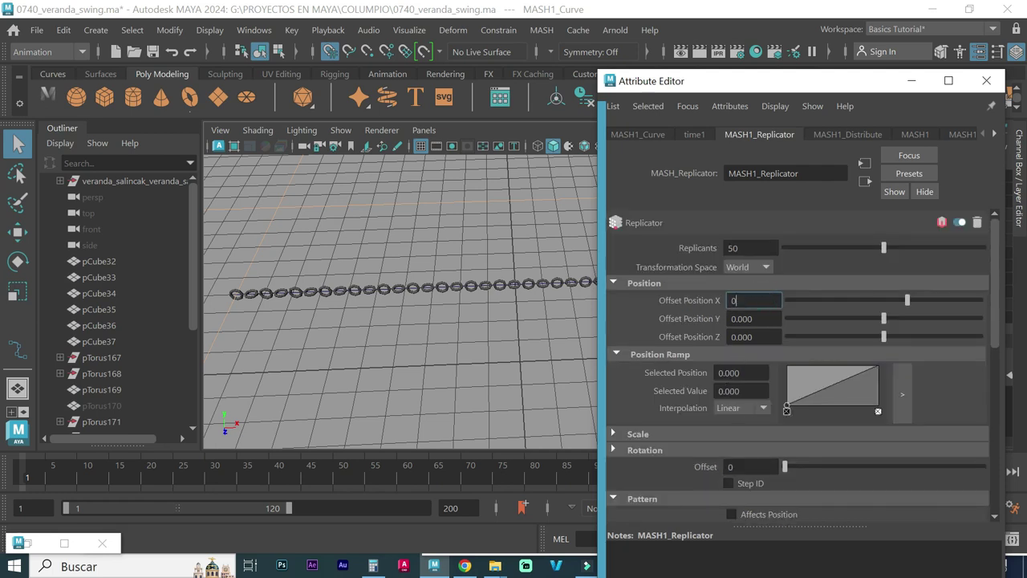
key(Return)
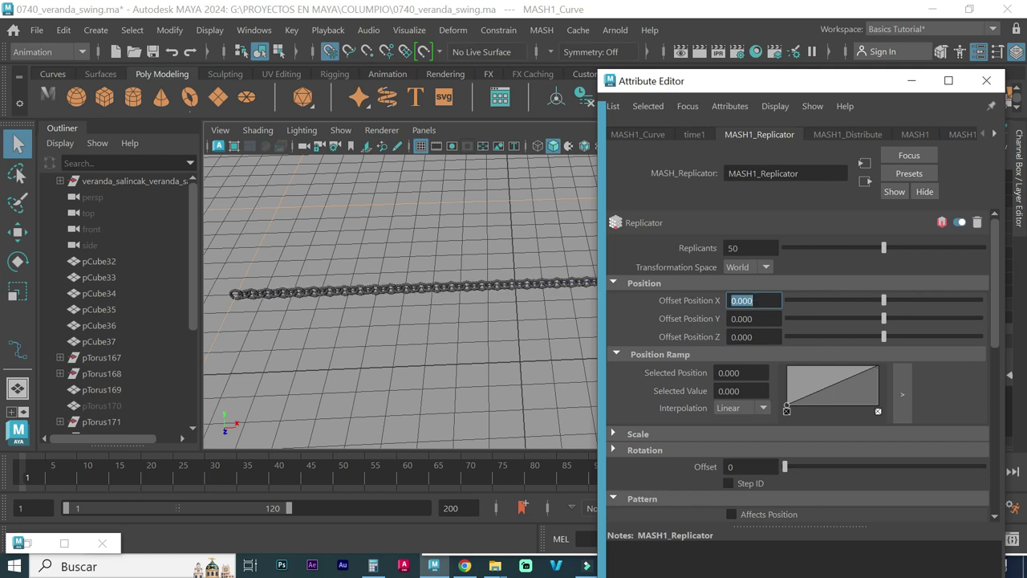
Pan and orbit the view to inspect the tightly packed chain along the curve
scroll(390, 321, down, 3)
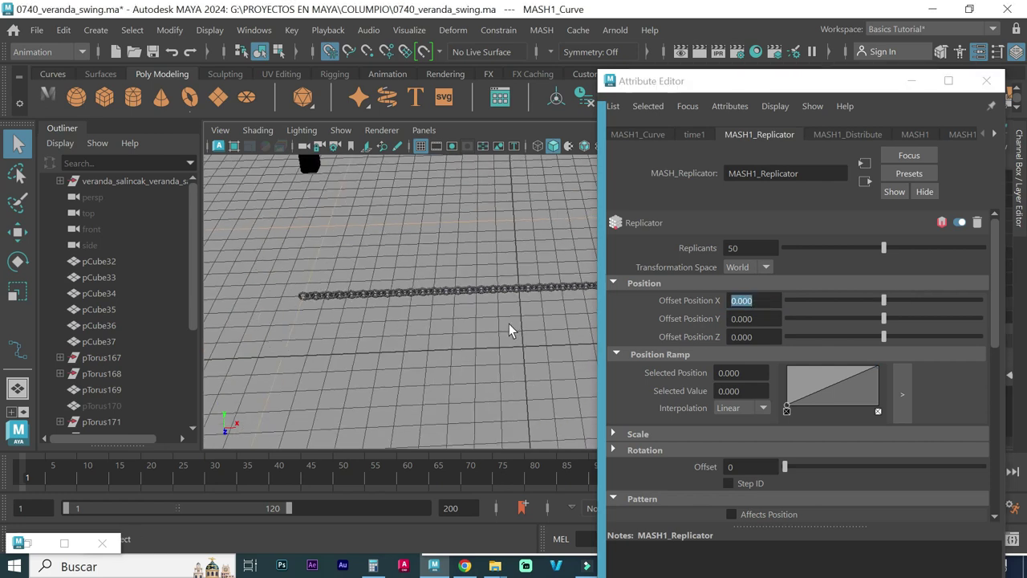
alt+middle_drag(511, 328, 441, 327)
alt+drag(490, 313, 428, 313)
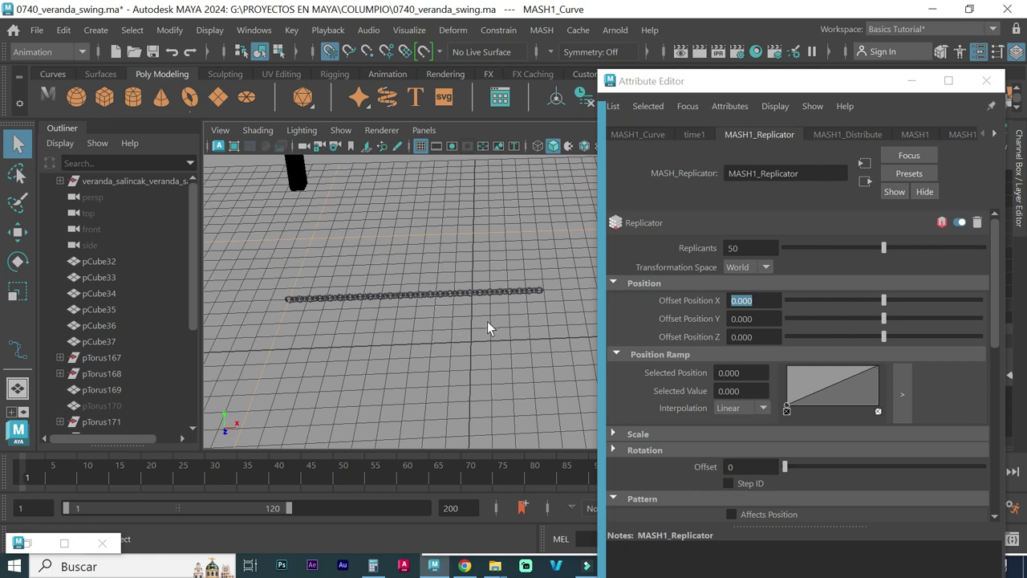
scroll(317, 307, up, 3)
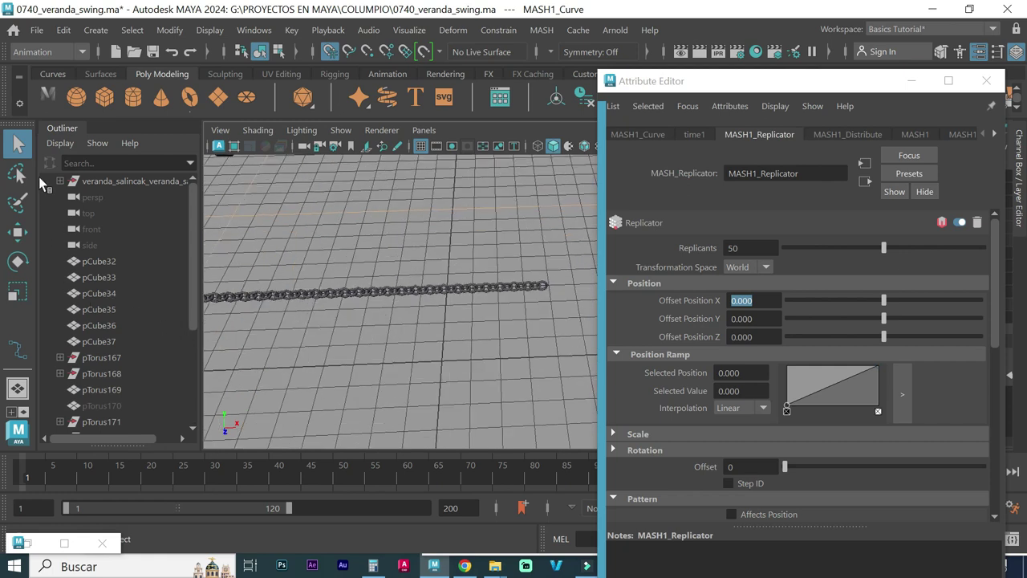
scroll(113, 311, down, 5)
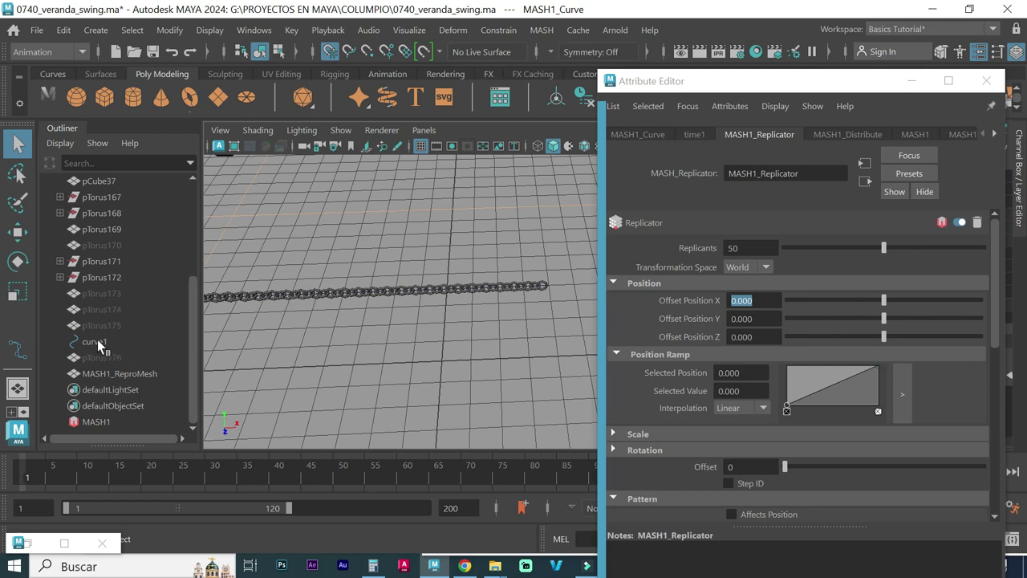
Select curve1 in the Outliner and frame it in the viewport
click(97, 341)
key(f)
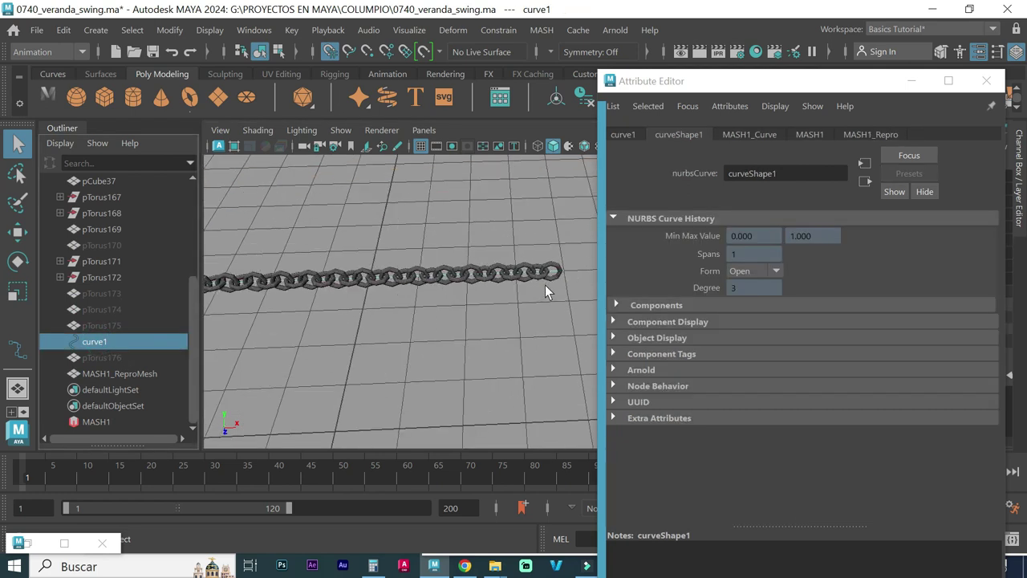
scroll(546, 280, up, 1)
scroll(549, 268, up, 2)
scroll(551, 262, up, 1)
scroll(551, 262, down, 2)
Angle the view so the chain runs diagonally toward the lower right, then reselect curve1
click(510, 267)
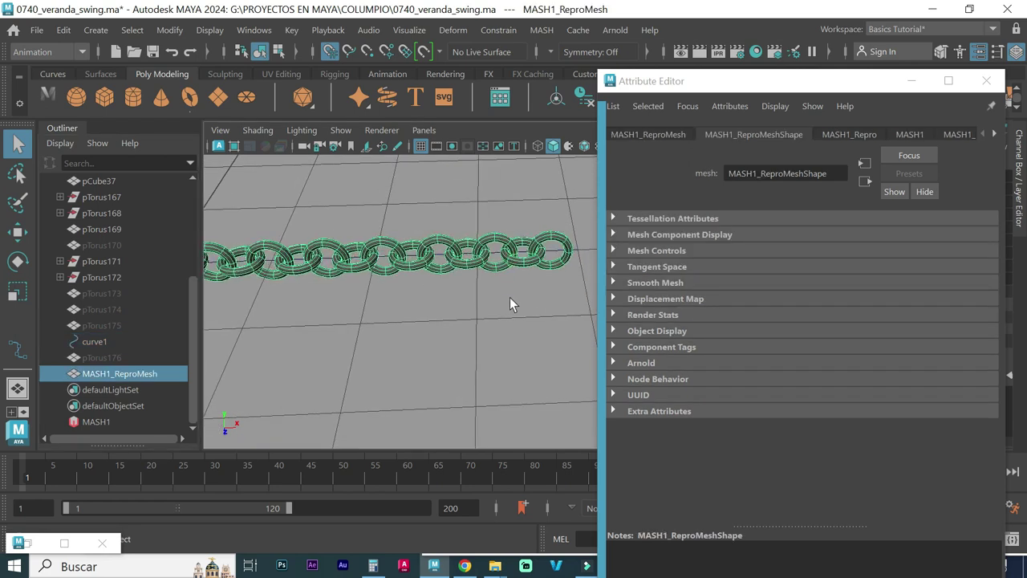
click(510, 297)
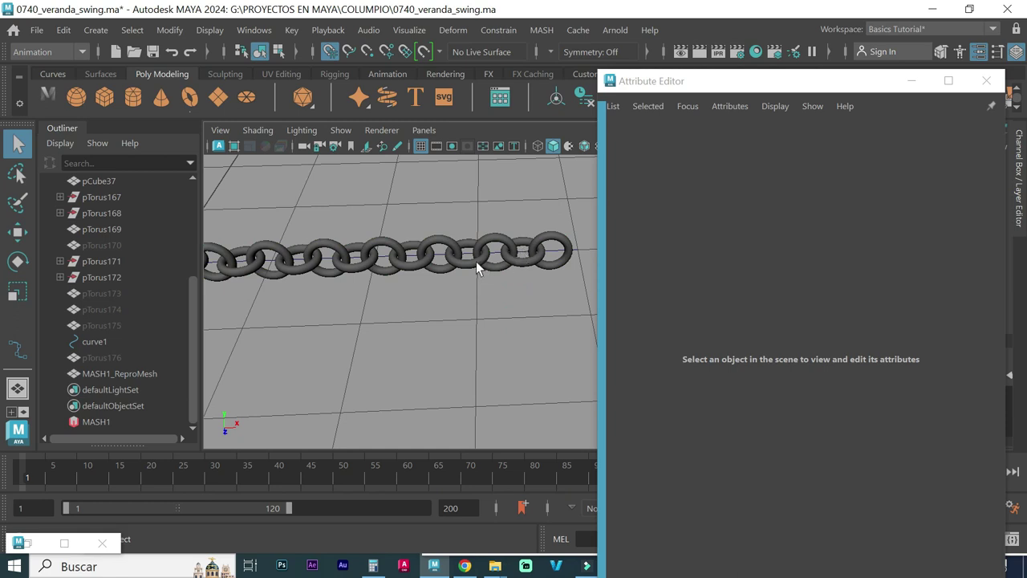
mouse_move(437, 257)
alt+mouse_down()
mouse_move(550, 257)
mouse_move(475, 284)
mouse_move(383, 294)
mouse_move(384, 259)
alt+mouse_up()
mouse_move(385, 259)
alt+middle_down()
mouse_move(424, 329)
mouse_move(548, 280)
mouse_move(410, 270)
mouse_move(472, 332)
alt+middle_up()
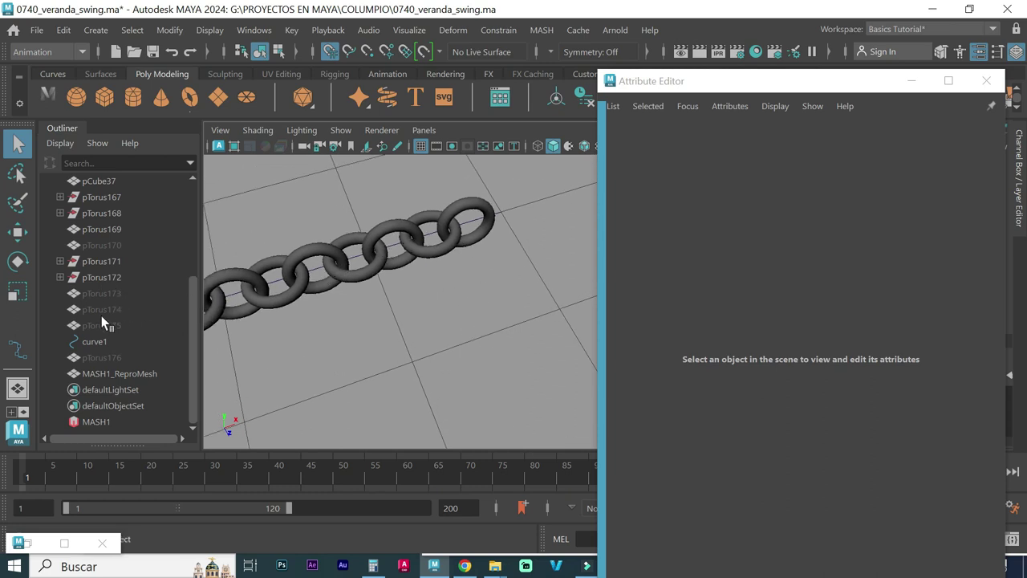
click(97, 340)
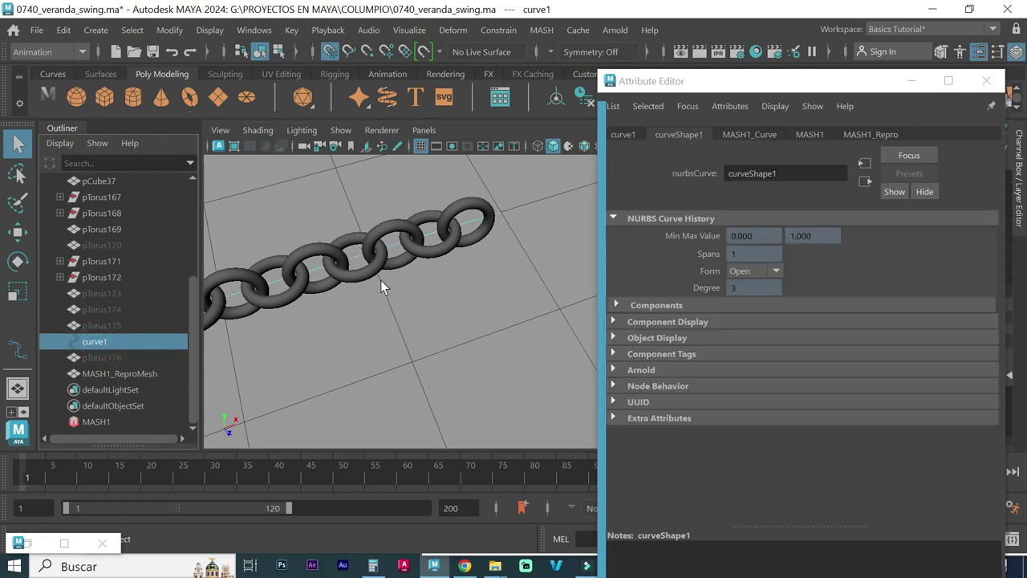
In Control Vertex mode, raise curve1's end CV in Y so the chain lifts
right_click(471, 225)
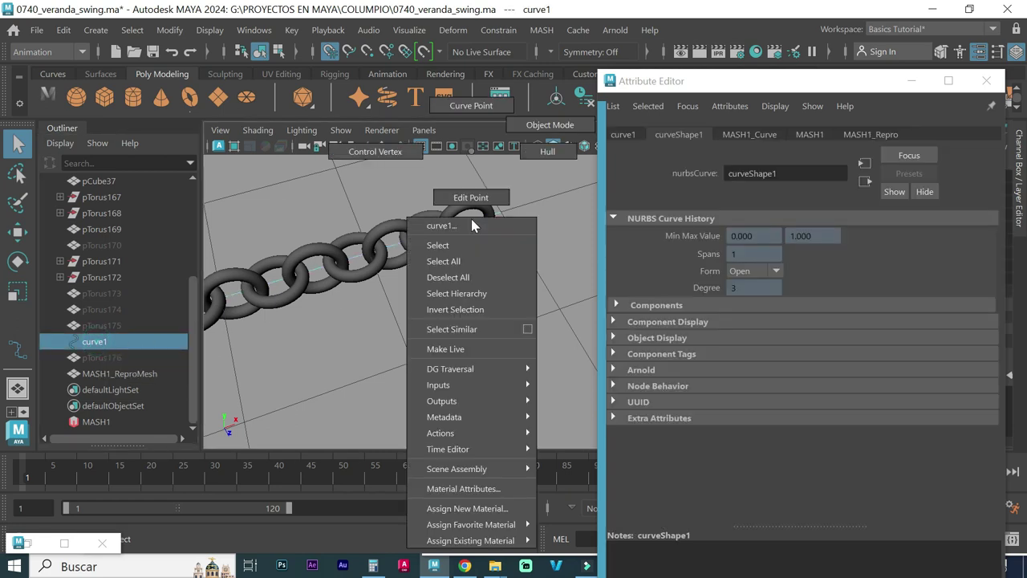
click(386, 152)
drag(538, 282, 459, 195)
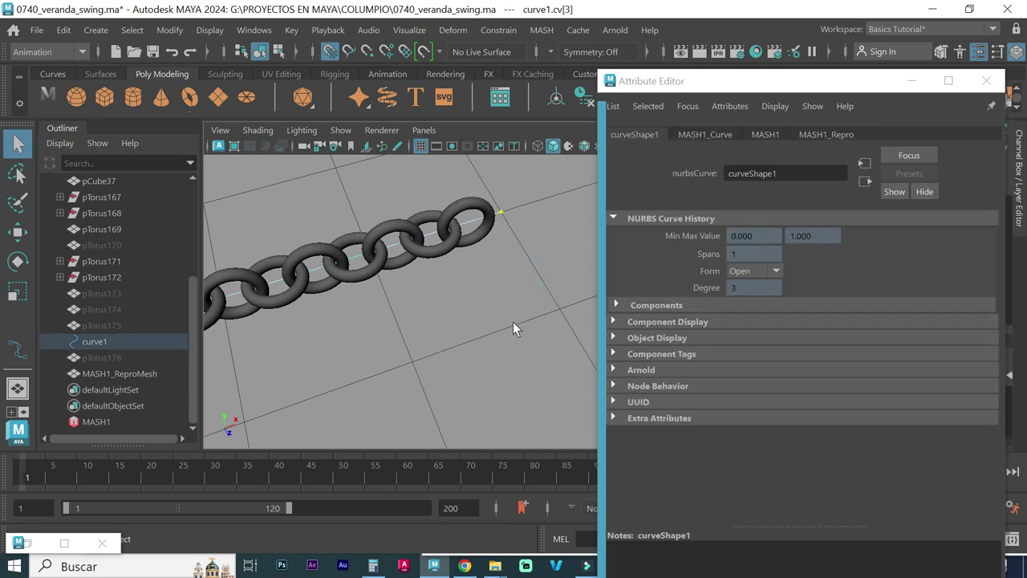
alt+right_drag(513, 322, 438, 297)
alt+drag(488, 312, 395, 293)
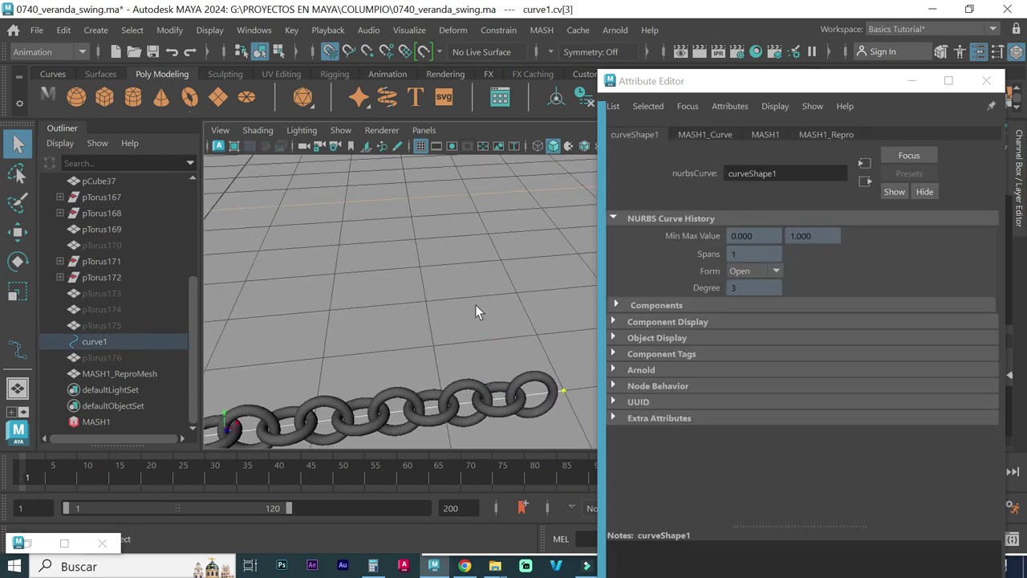
key(w)
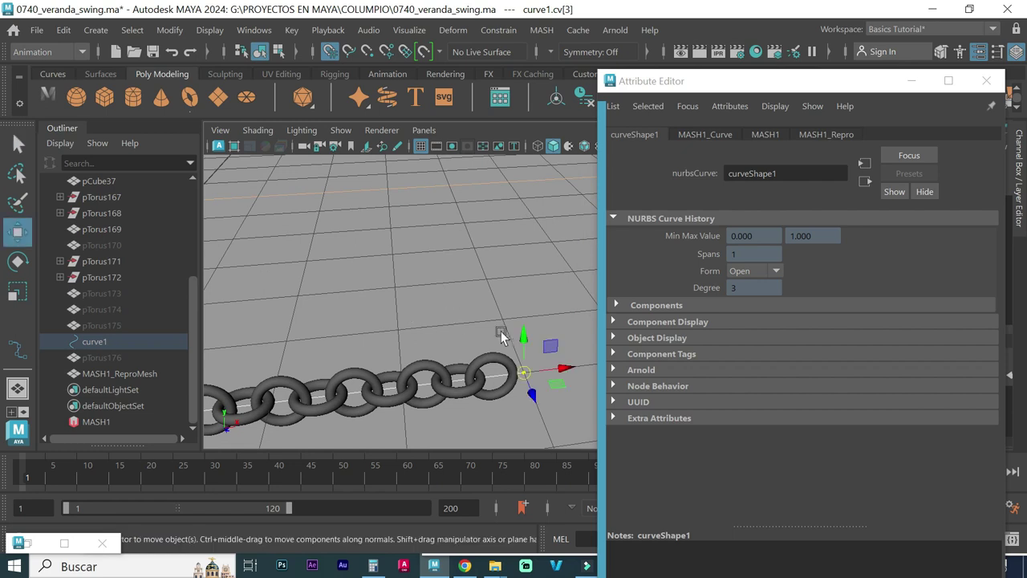
drag(520, 344, 520, 188)
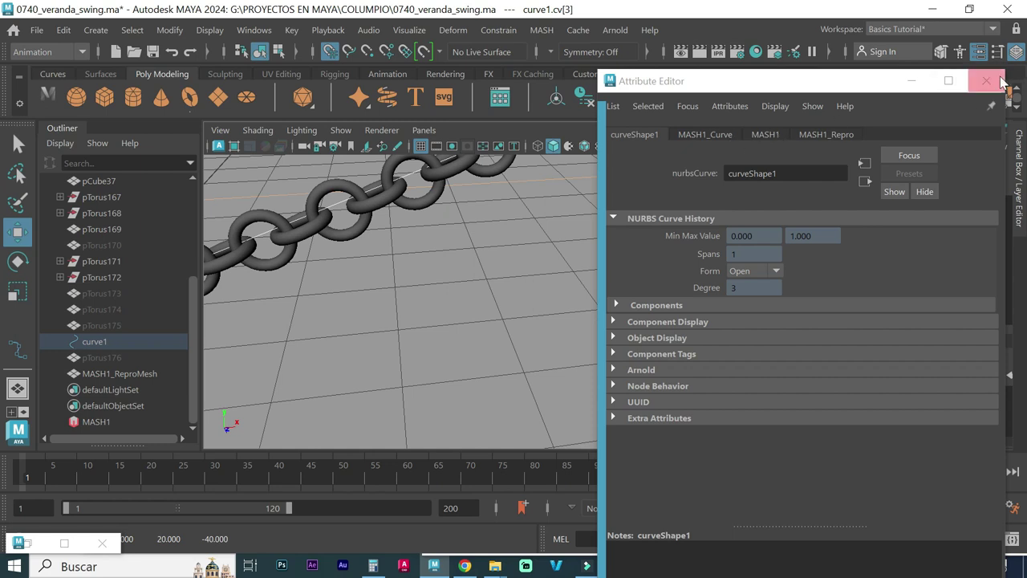
With the Attribute Editor closed, lift the chain's end further toward the pillar
click(986, 81)
scroll(603, 240, down, 3)
scroll(534, 277, down, 3)
scroll(623, 273, down, 3)
scroll(491, 267, down, 3)
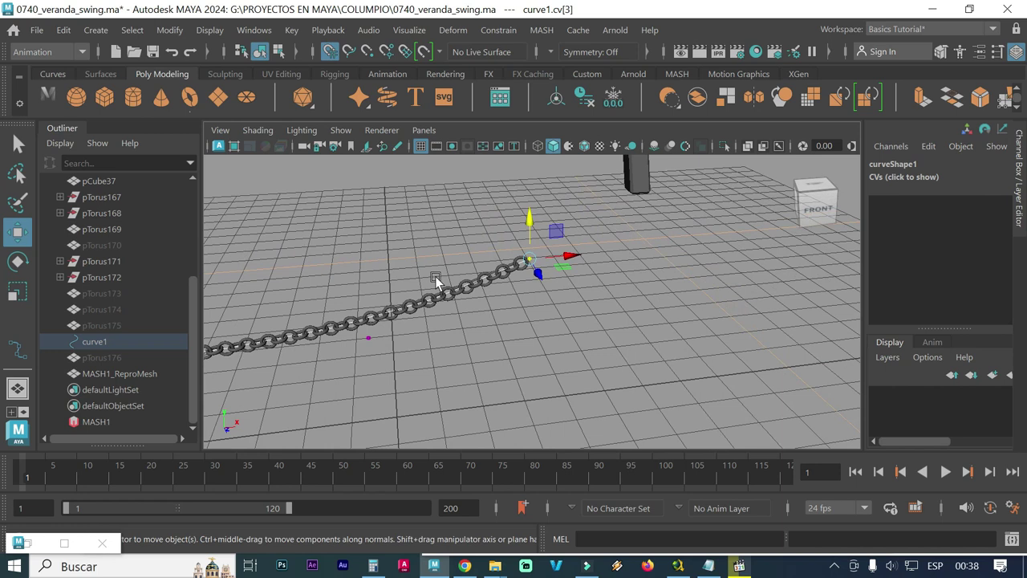
alt+middle_drag(435, 279, 614, 301)
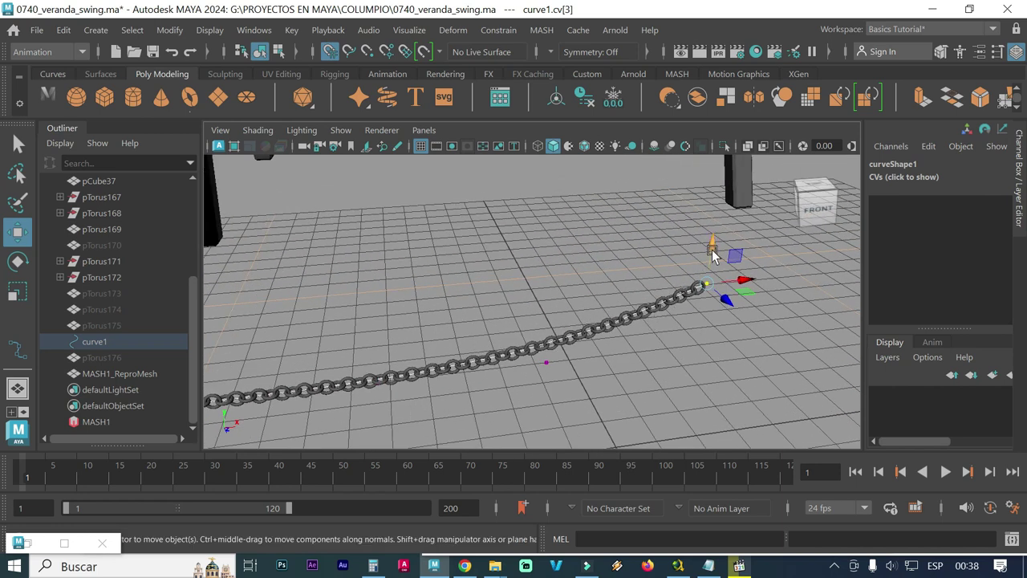
mouse_move(712, 252)
mouse_down()
mouse_move(708, 231)
mouse_move(303, 255)
mouse_up()
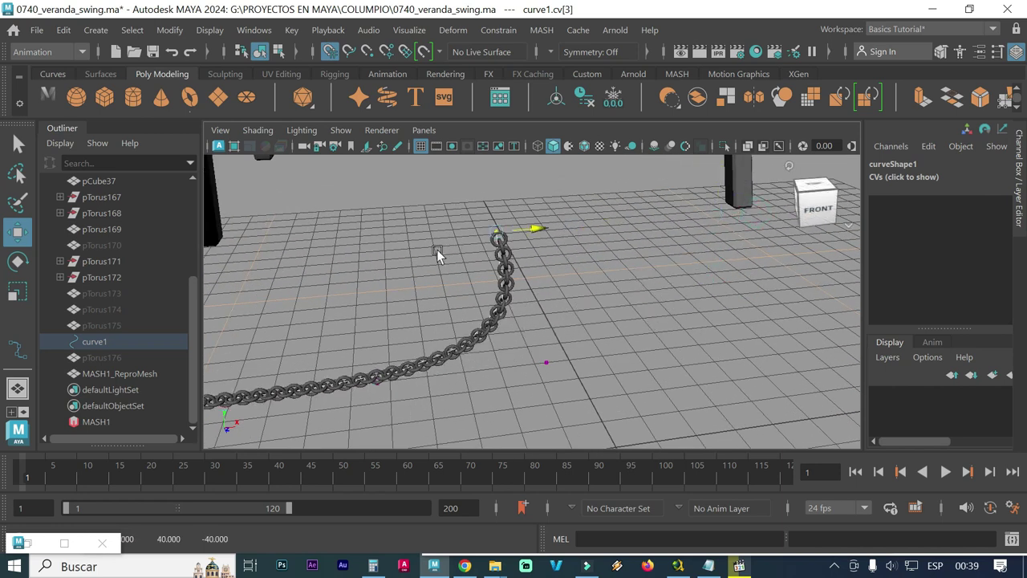
Orbit around the swing's pillars, bench and top beam to check the bent chain
alt+drag(417, 313, 690, 345)
mouse_move(508, 300)
alt+right_down()
mouse_move(620, 326)
mouse_move(454, 274)
alt+right_up()
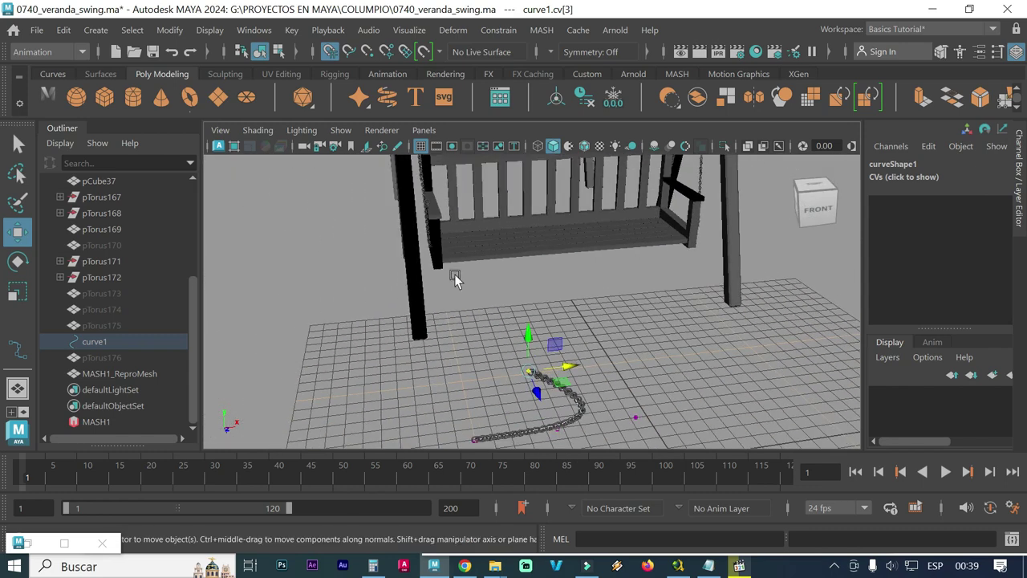
alt+drag(454, 273, 508, 328)
alt+right_drag(459, 217, 560, 327)
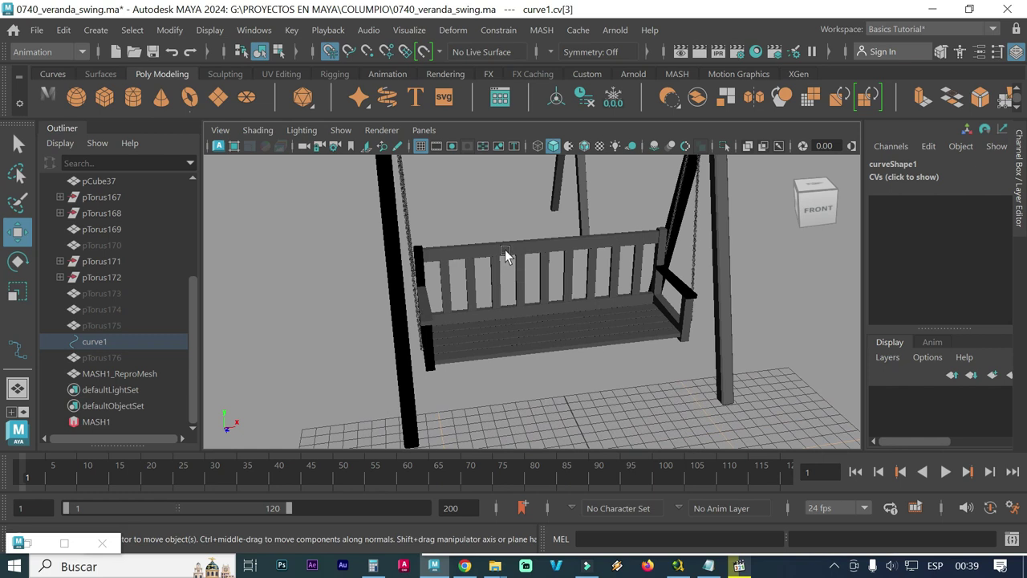
alt+drag(504, 257, 520, 318)
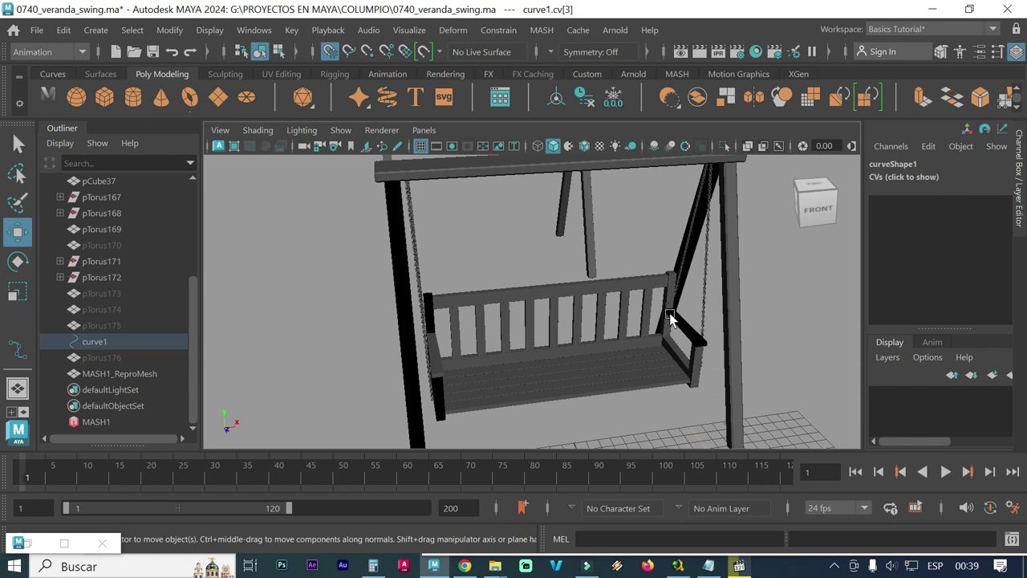
mouse_move(688, 395)
alt+mouse_down()
mouse_move(654, 233)
mouse_move(610, 292)
mouse_move(550, 328)
mouse_move(601, 346)
mouse_move(525, 340)
mouse_move(523, 299)
alt+mouse_up()
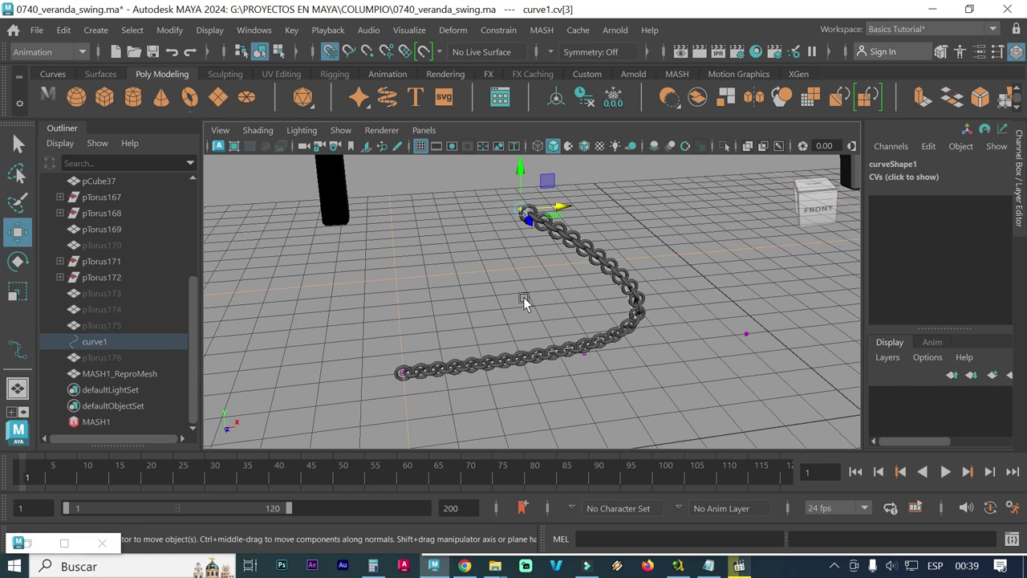